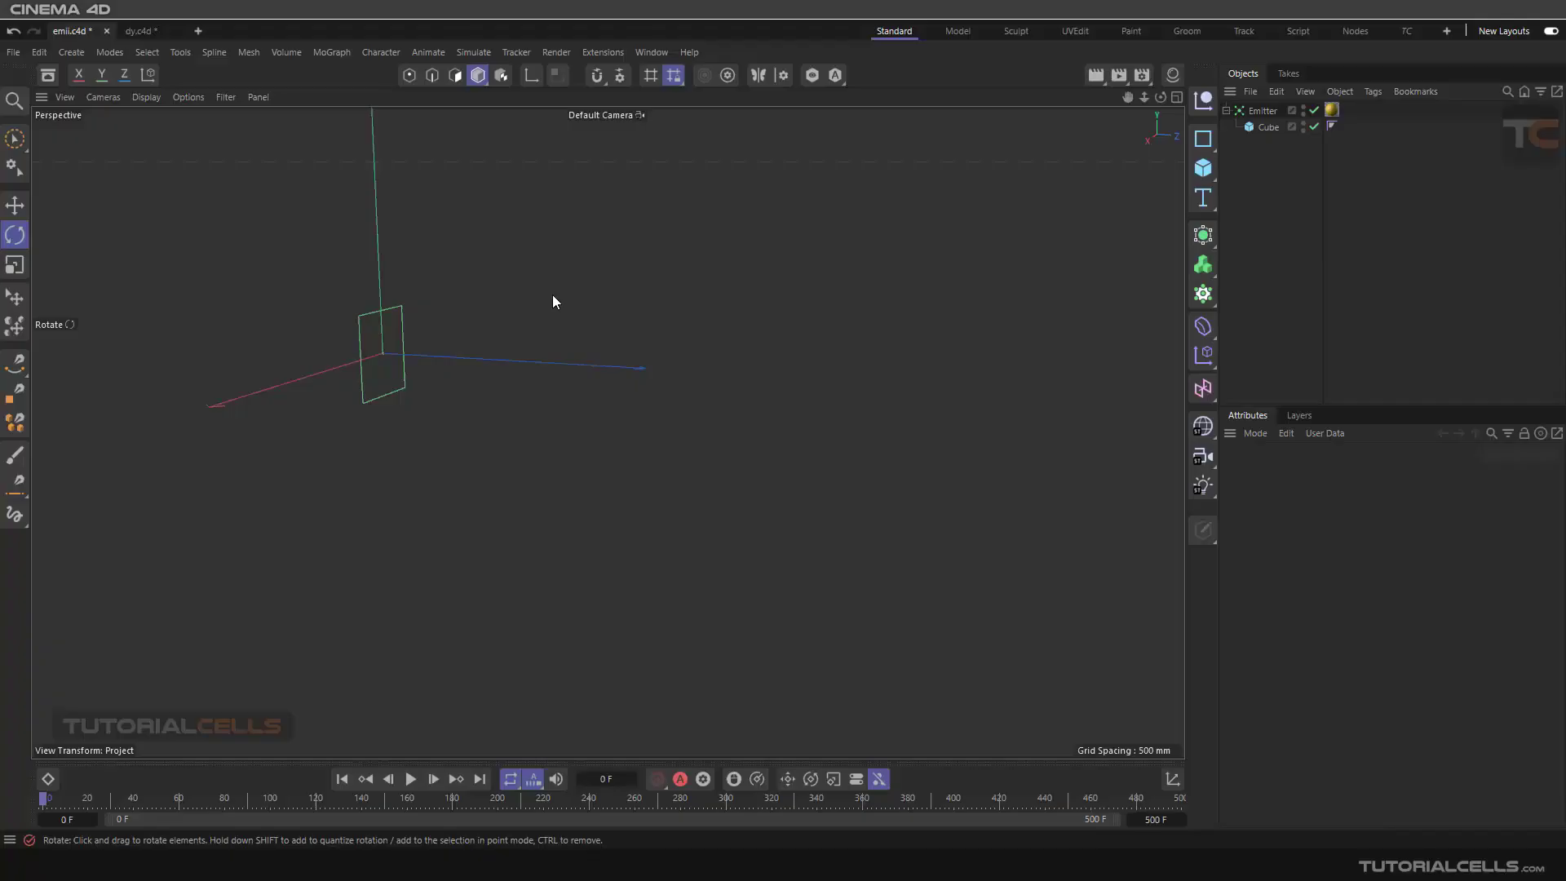
{"action": "left_click", "coordinate": [473, 52]}
{"action": "mouse_move", "coordinate": [492, 83]}
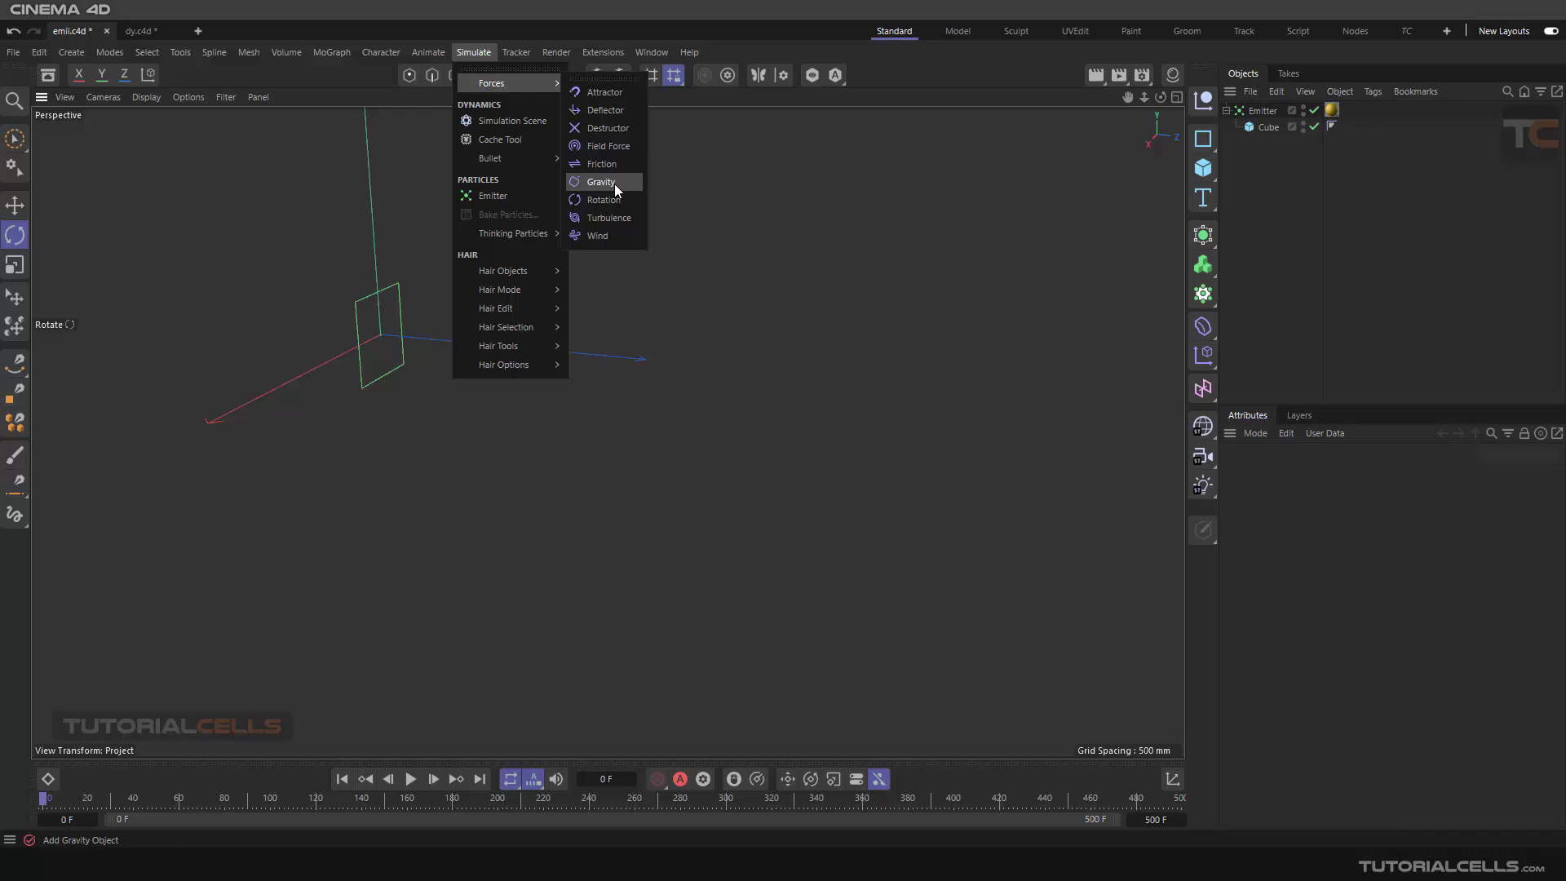
{"action": "left_click", "coordinate": [745, 252]}
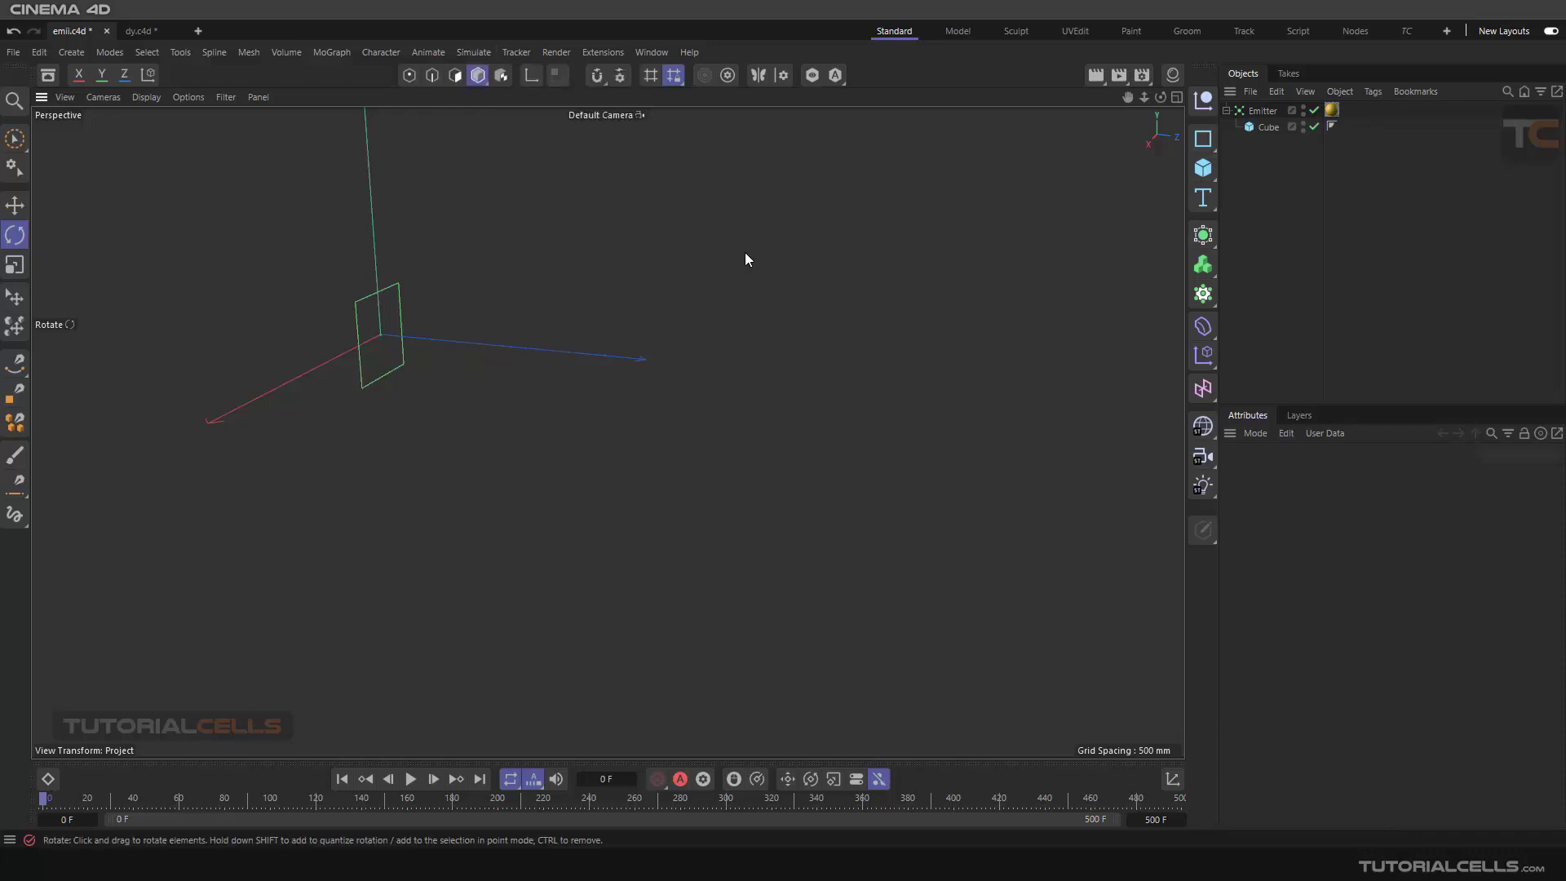
- Switch to the dy.c4d scene, play the falling sphere cloner simulation, and rewind it to the first frame
{"action": "left_click", "coordinate": [139, 31]}
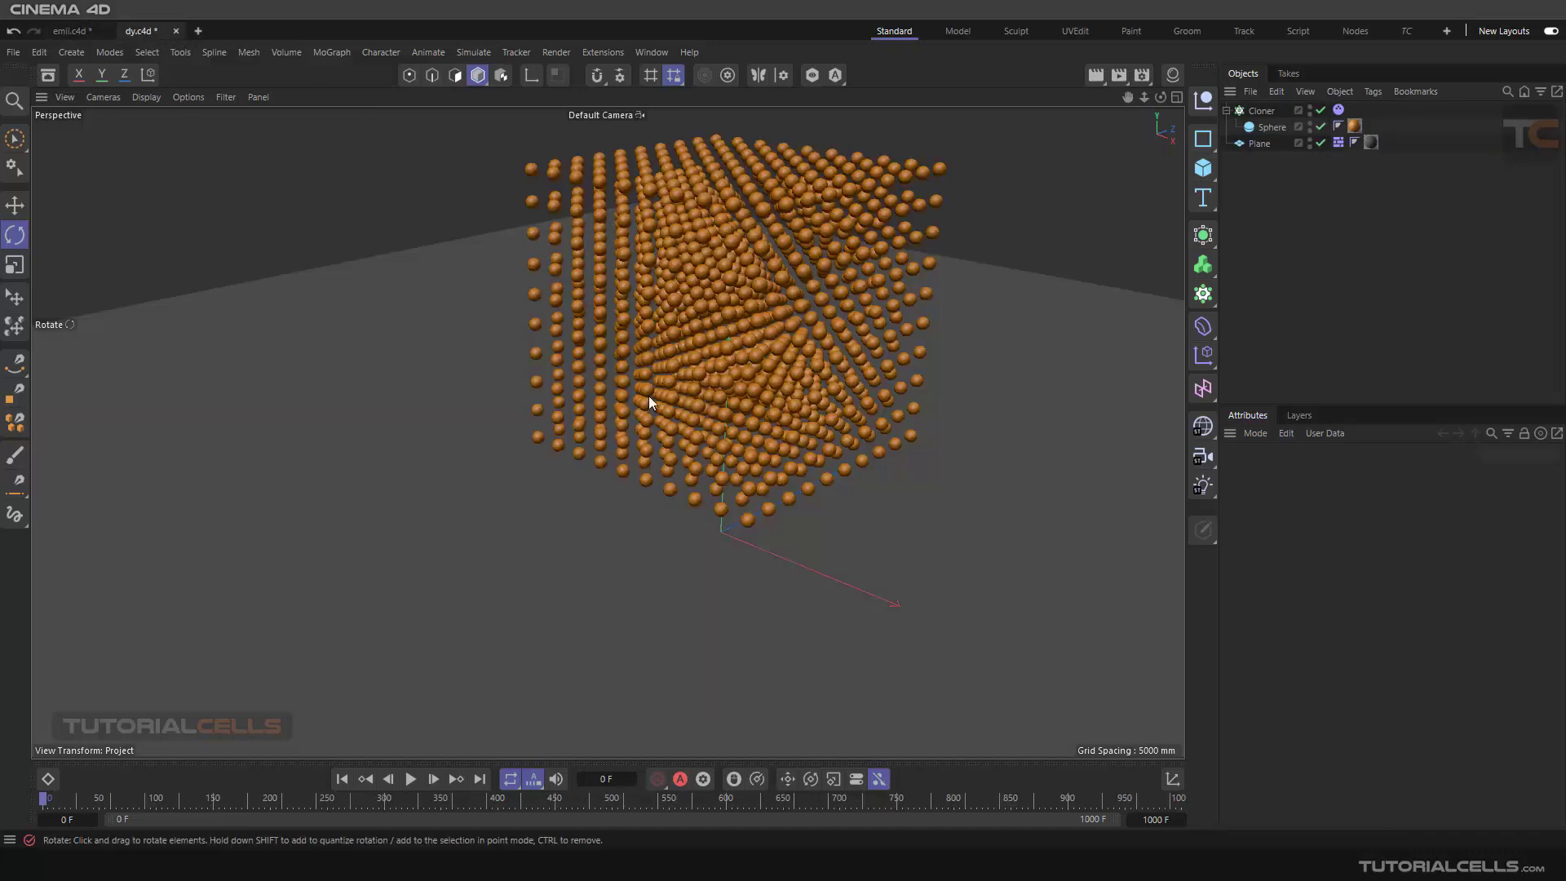
{"action": "left_click_drag", "start_coordinate": [648, 395], "coordinate": [678, 375], "text": "alt"}
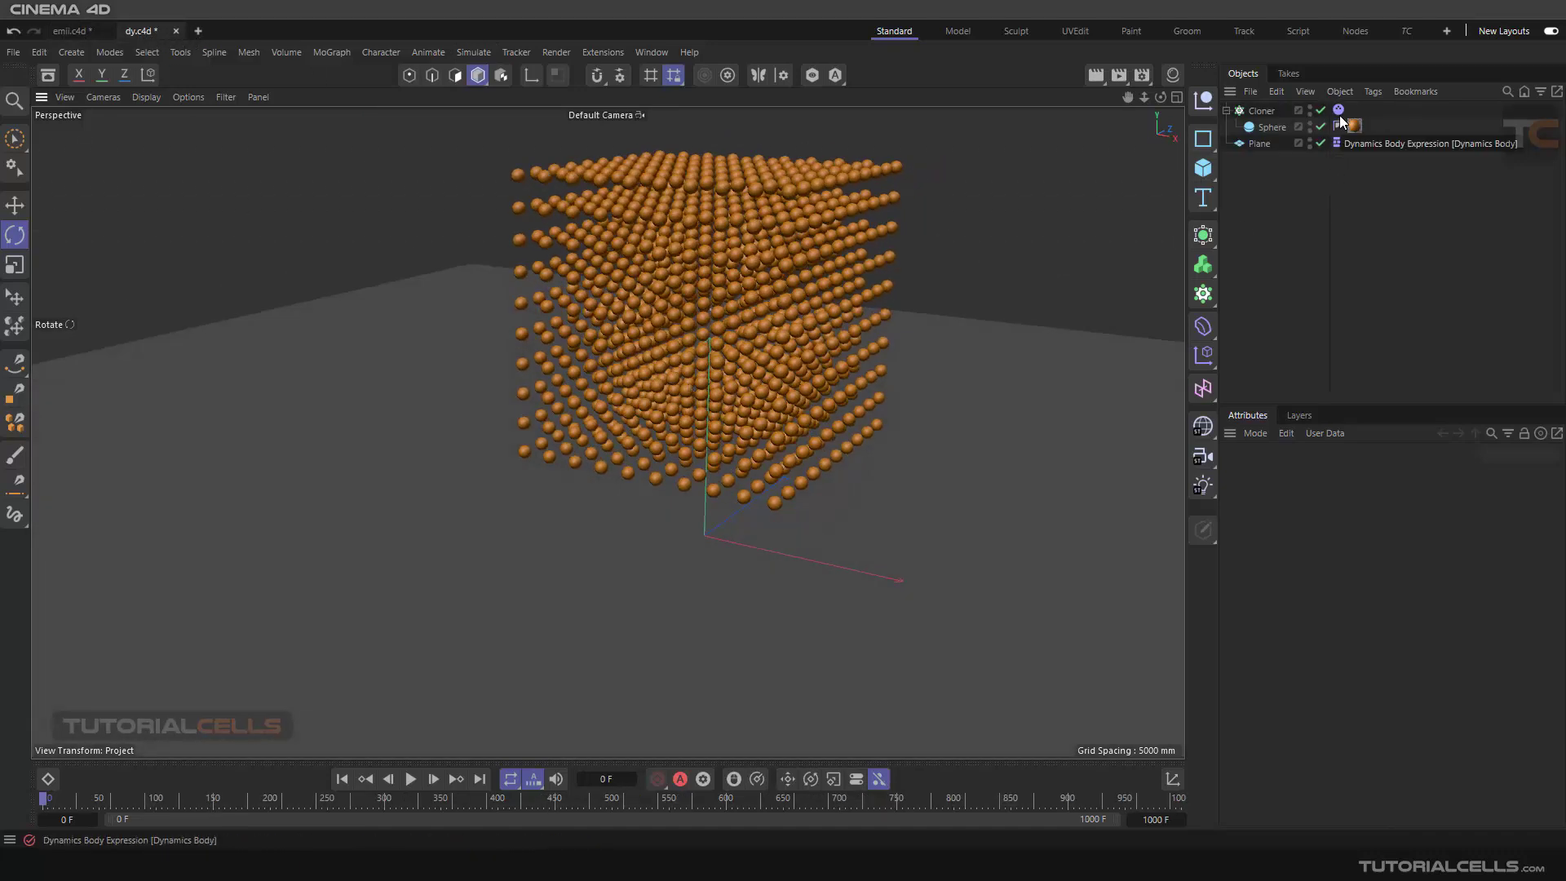
{"action": "left_click_drag", "start_coordinate": [917, 311], "coordinate": [701, 415], "text": "alt"}
{"action": "left_click", "coordinate": [411, 778]}
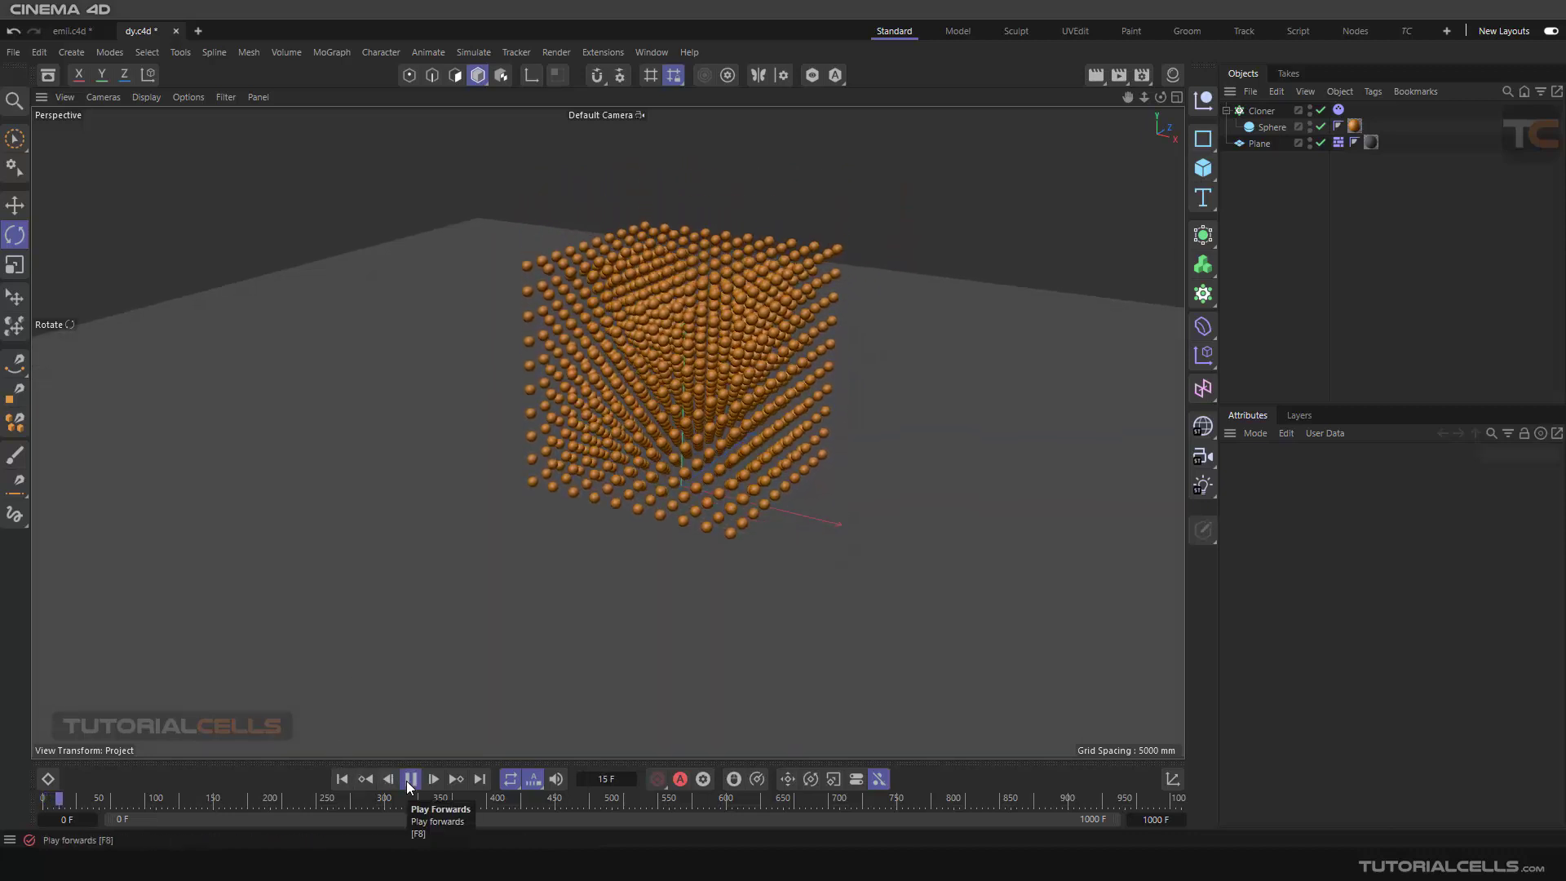
{"action": "left_click", "coordinate": [410, 778]}
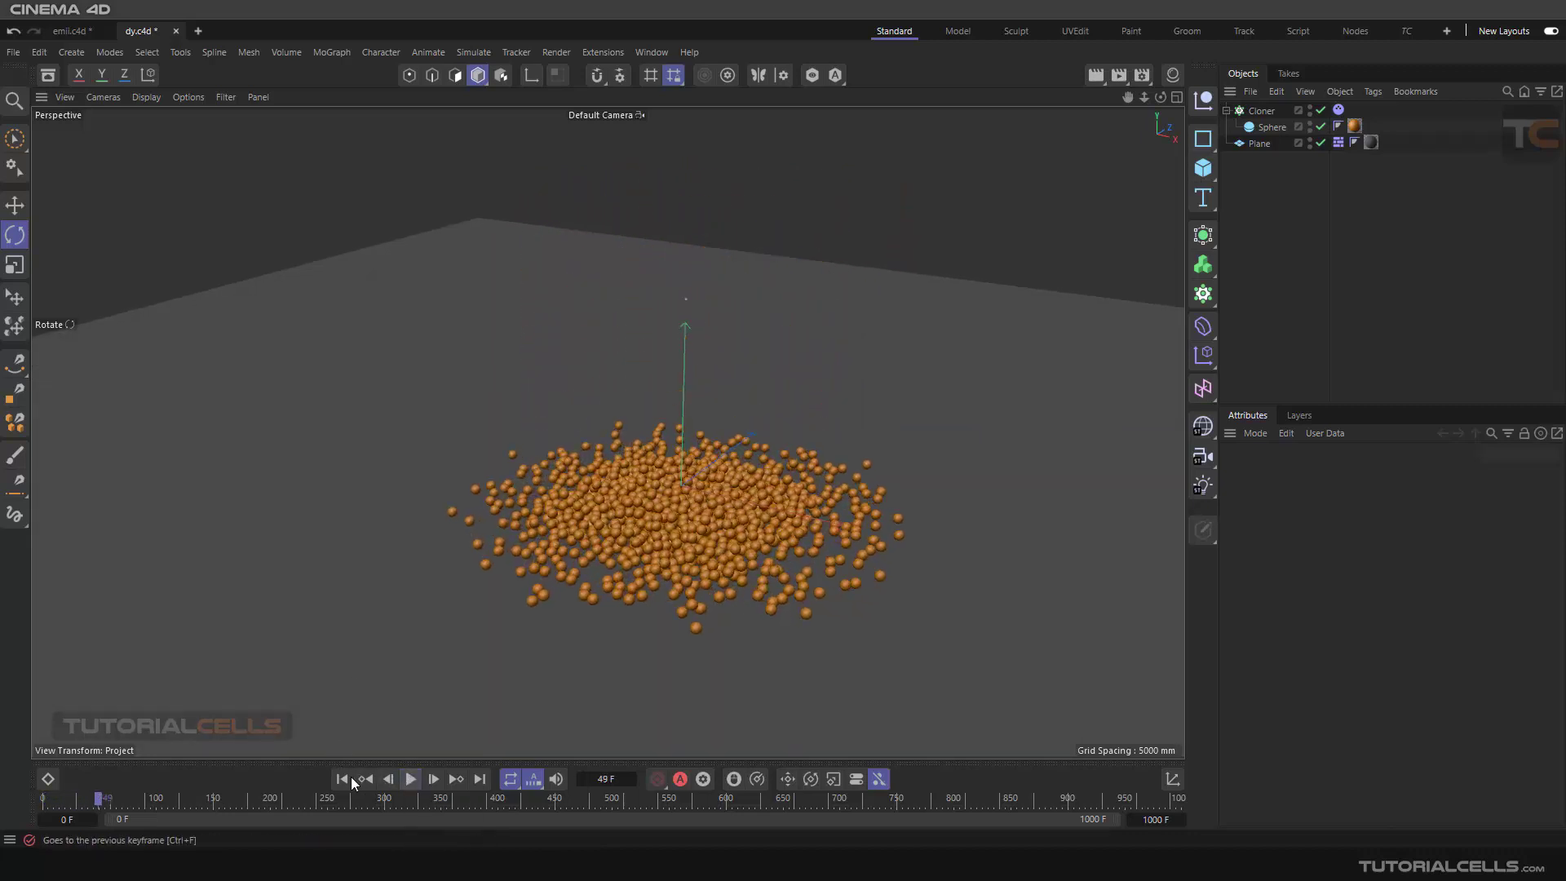
{"action": "left_click", "coordinate": [343, 779]}
- Examine the gravity value in the project's general Bullet settings
{"action": "left_click_drag", "start_coordinate": [594, 580], "coordinate": [688, 532], "text": "alt"}
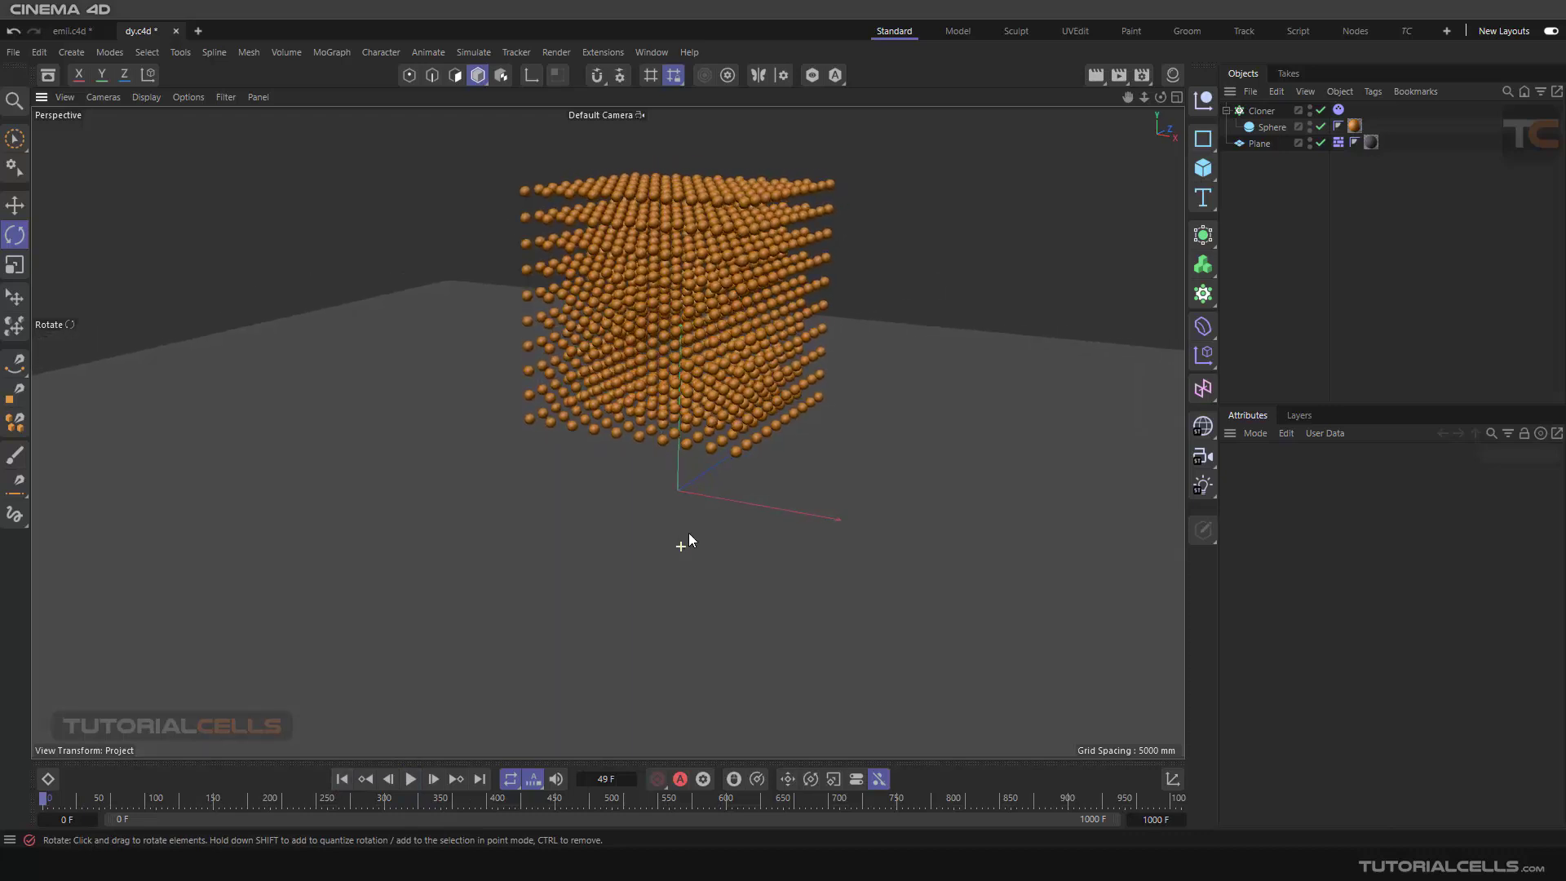
{"action": "left_click", "coordinate": [1257, 433]}
{"action": "left_click", "coordinate": [1284, 66]}
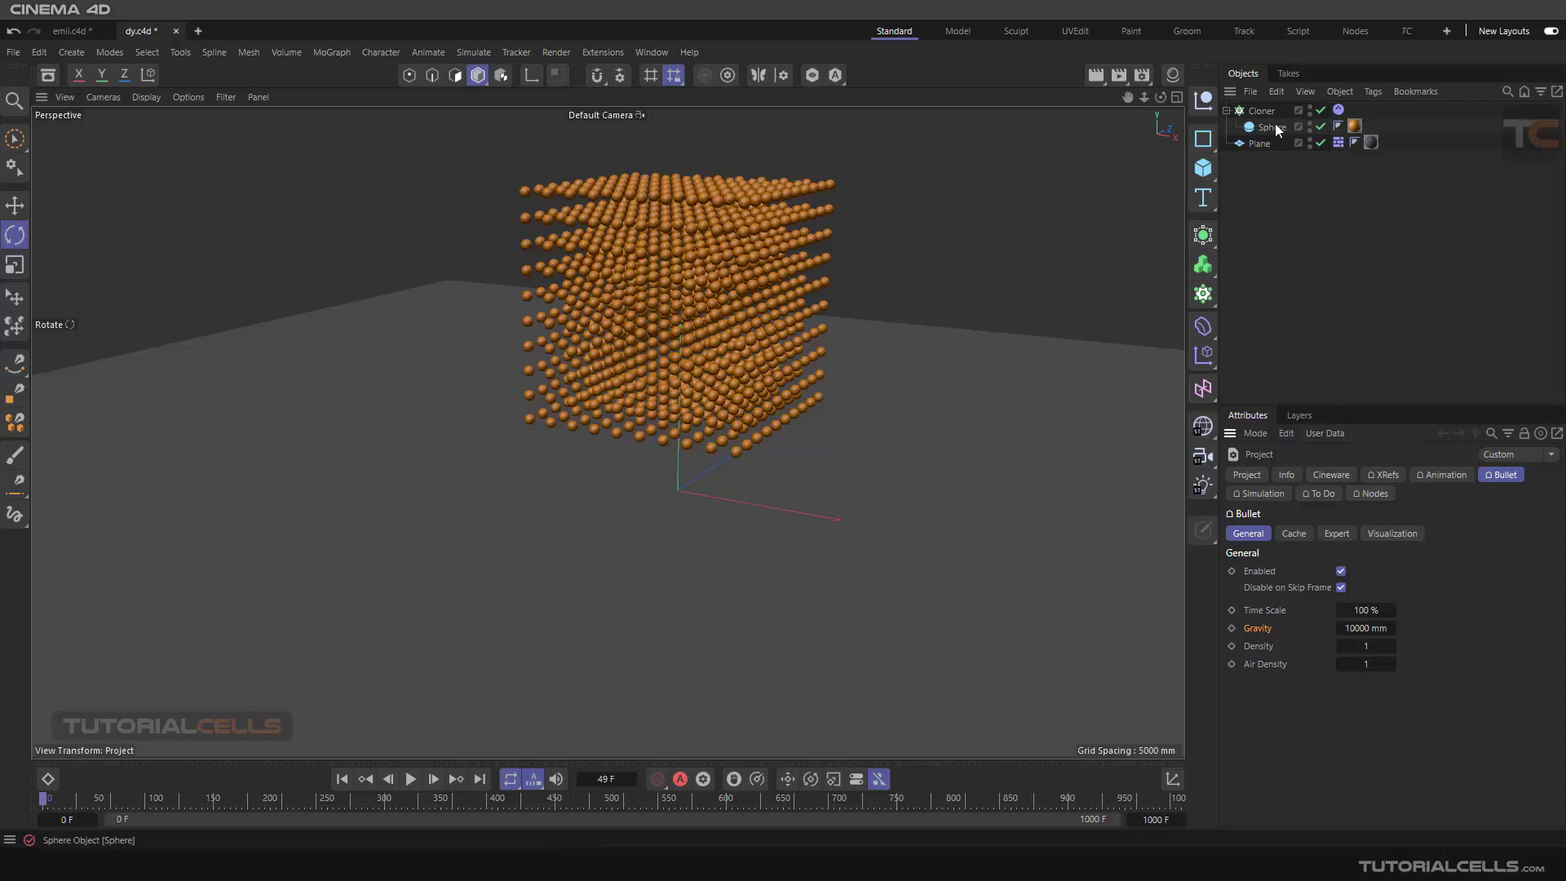
- Return to the emitter scene and play the animation to see how the cubes are emitted
{"action": "left_click", "coordinate": [67, 31]}
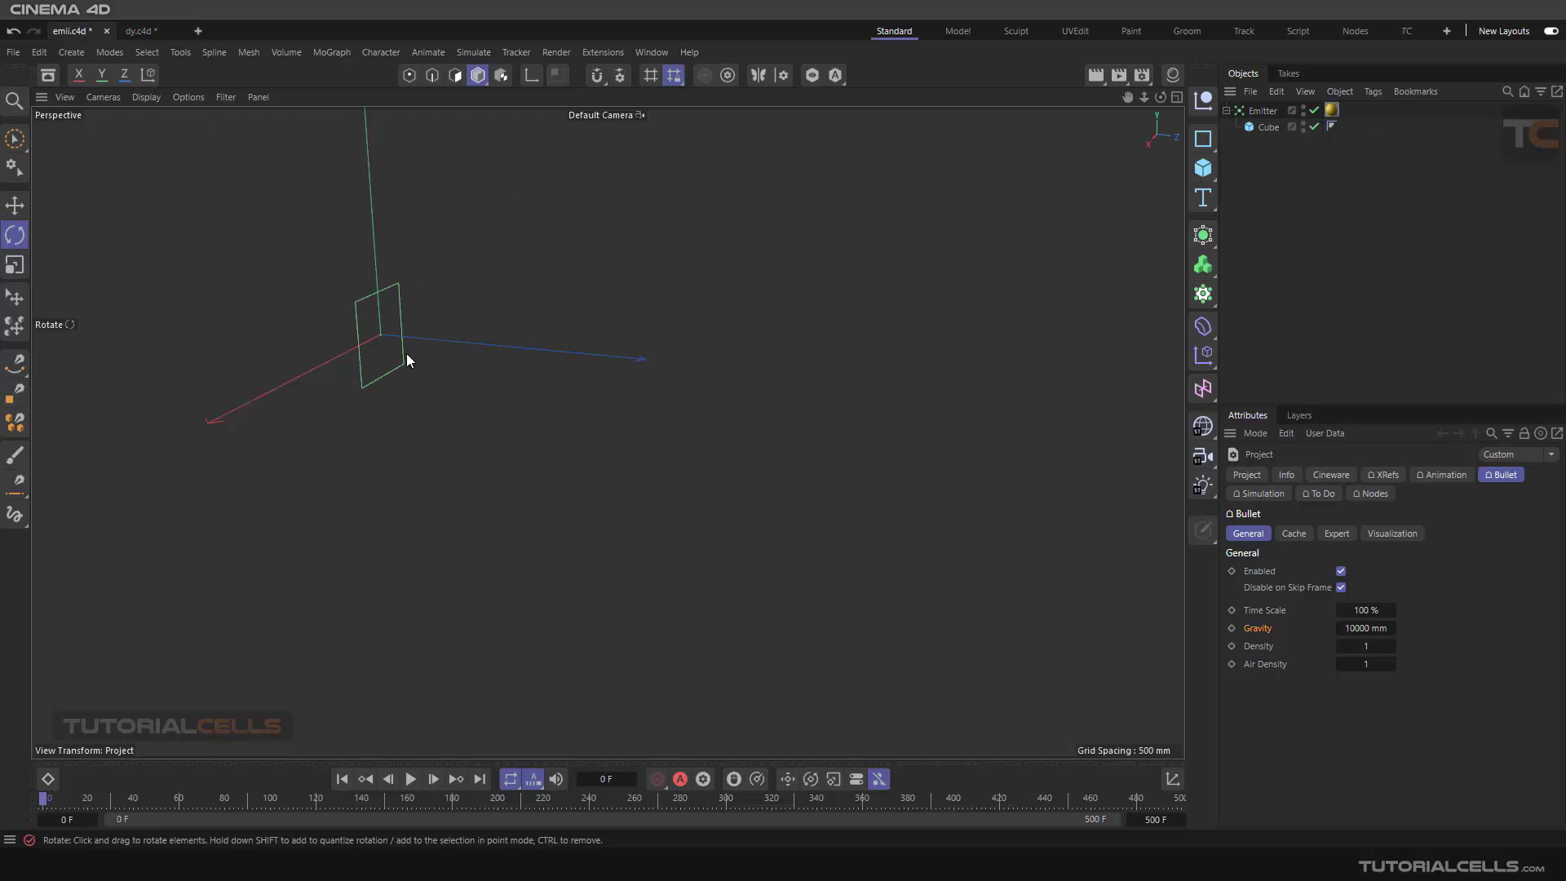
{"action": "left_click", "coordinate": [412, 779]}
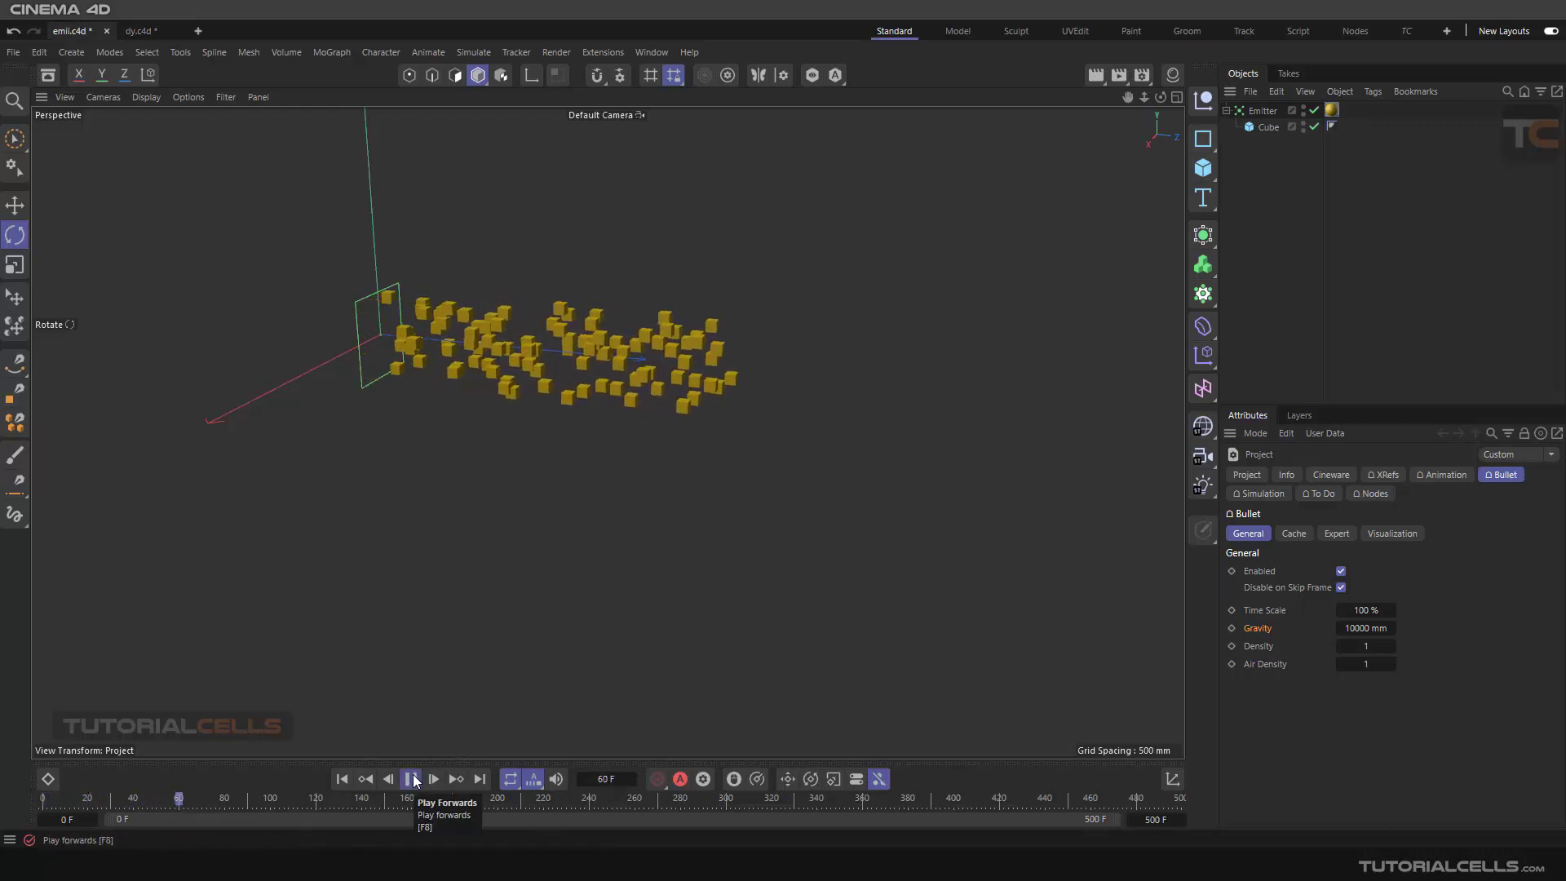
{"action": "left_click", "coordinate": [412, 779]}
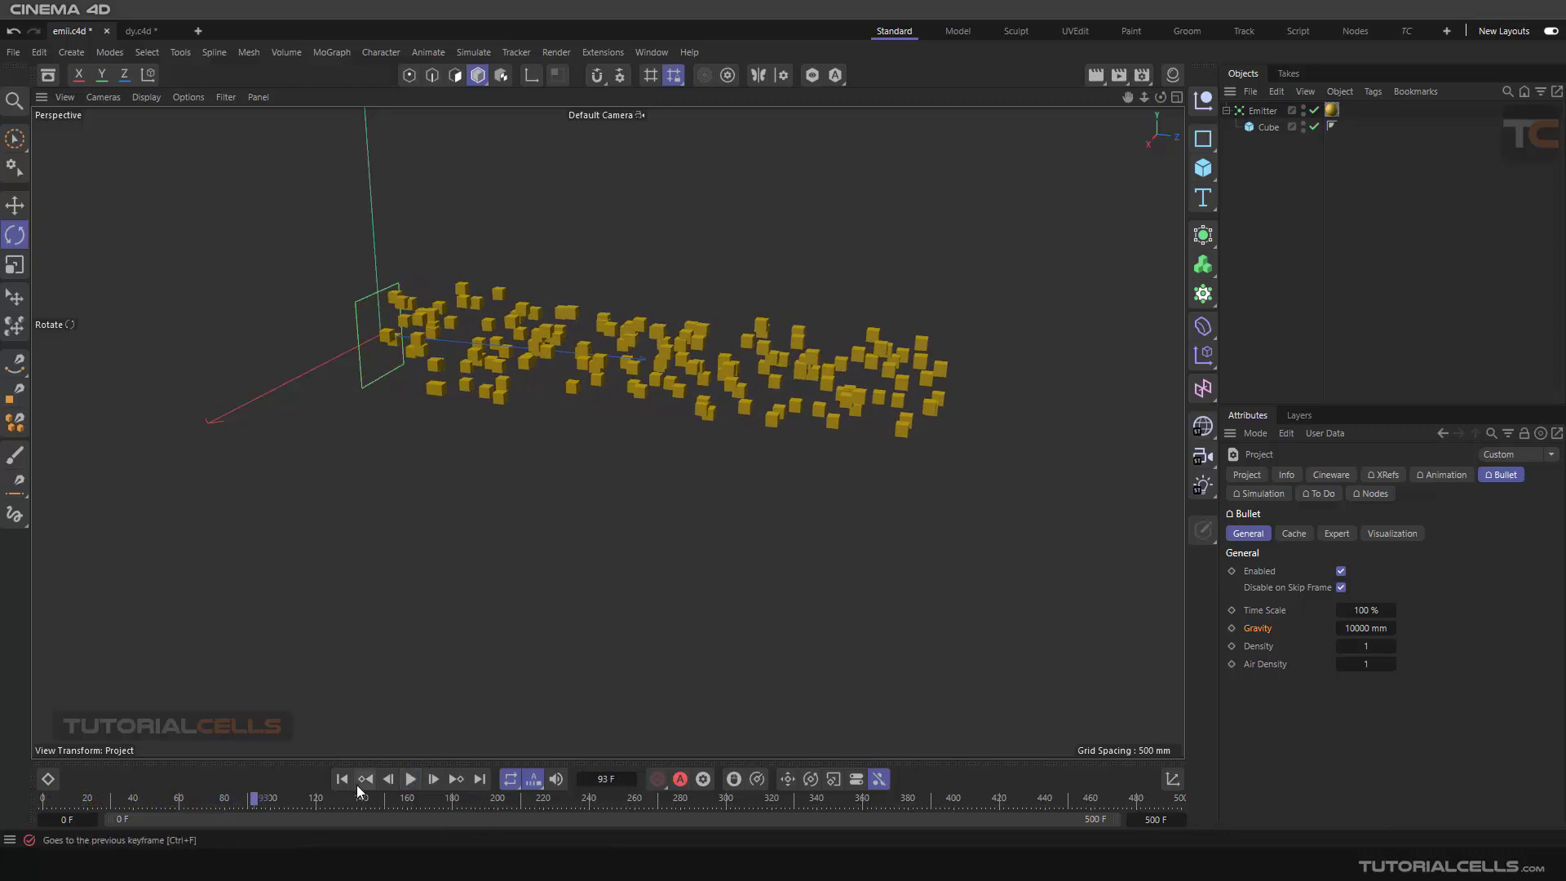
- Add a Dynamics Body tag to the Emitter object
{"action": "left_click", "coordinate": [1267, 111]}
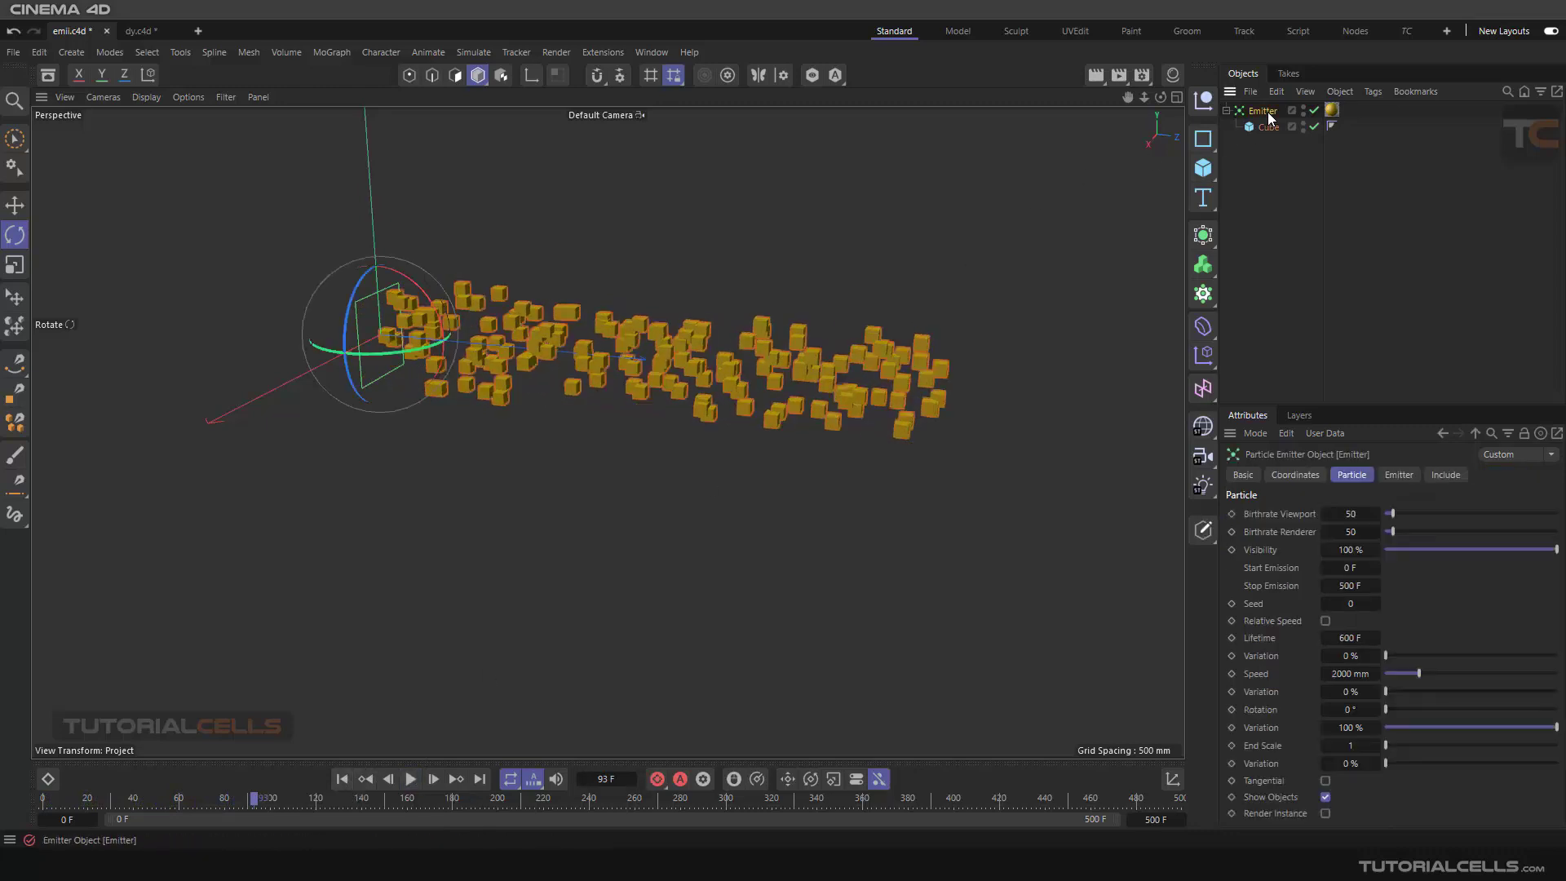
{"action": "left_click", "coordinate": [1373, 90]}
{"action": "mouse_move", "coordinate": [1401, 146]}
{"action": "left_click", "coordinate": [1339, 148]}
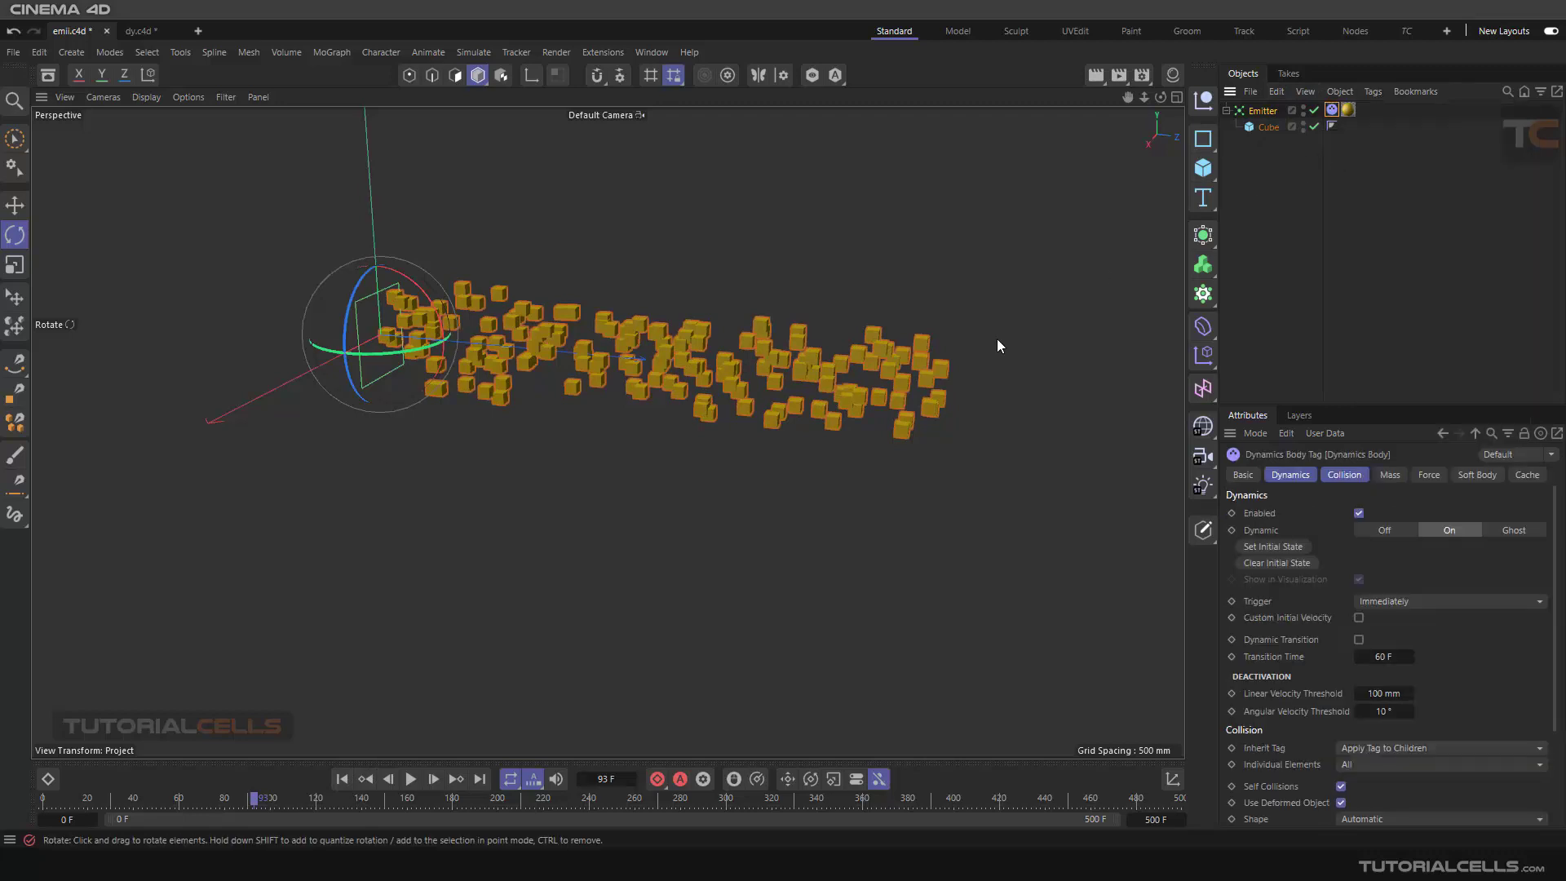
- Play the emitter animation from the first frame to test the dynamics, rewind, and delete the Dynamics Body tag
{"action": "left_click", "coordinate": [343, 779]}
{"action": "left_click", "coordinate": [411, 778]}
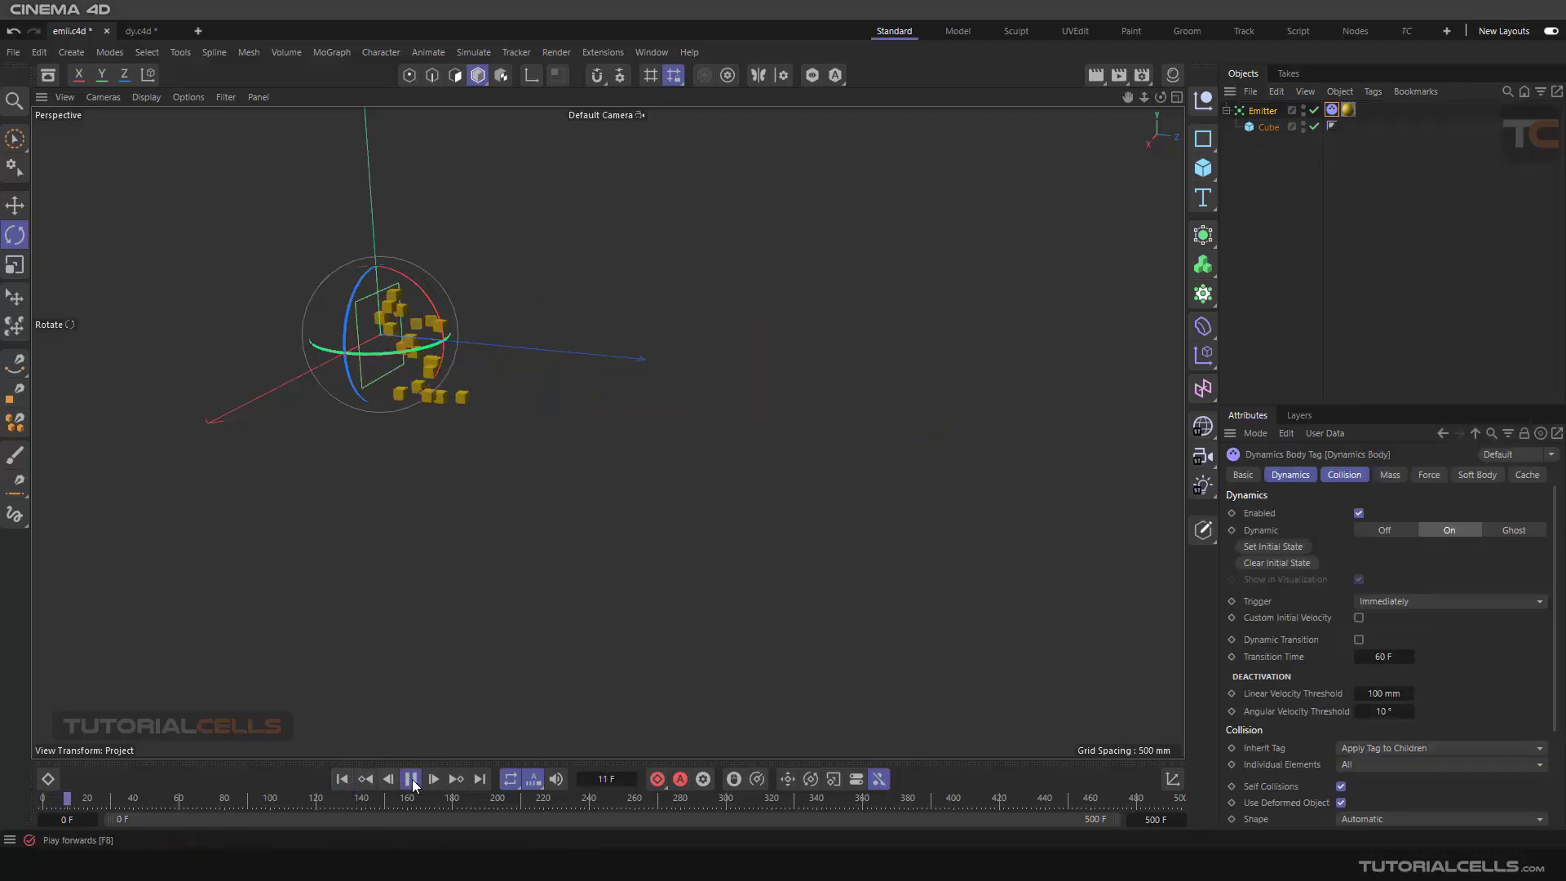
{"action": "left_click", "coordinate": [411, 778]}
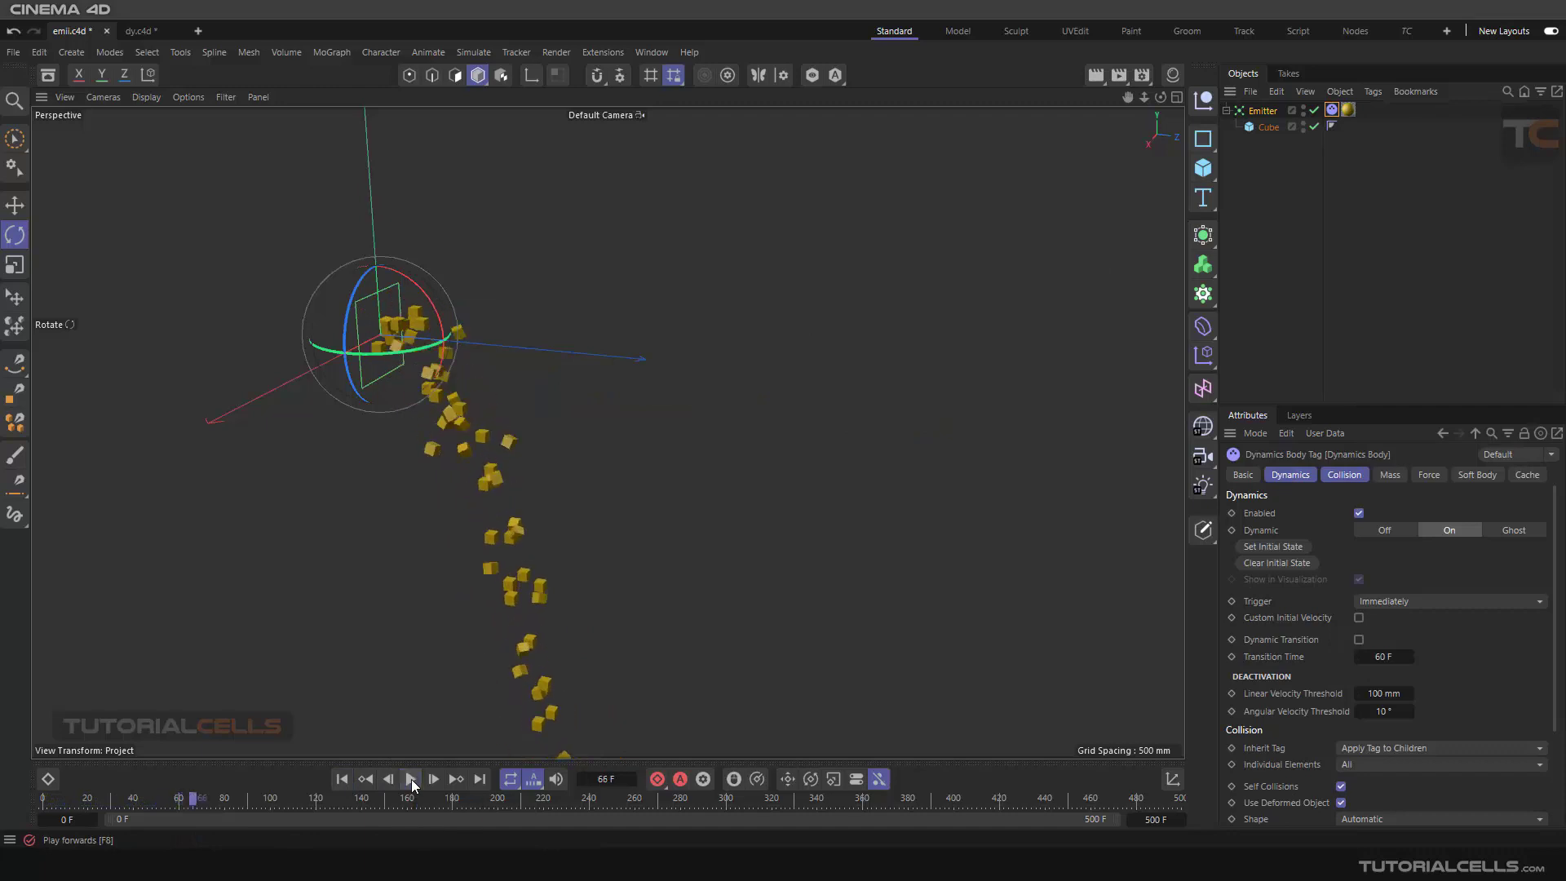
{"action": "left_click", "coordinate": [345, 780]}
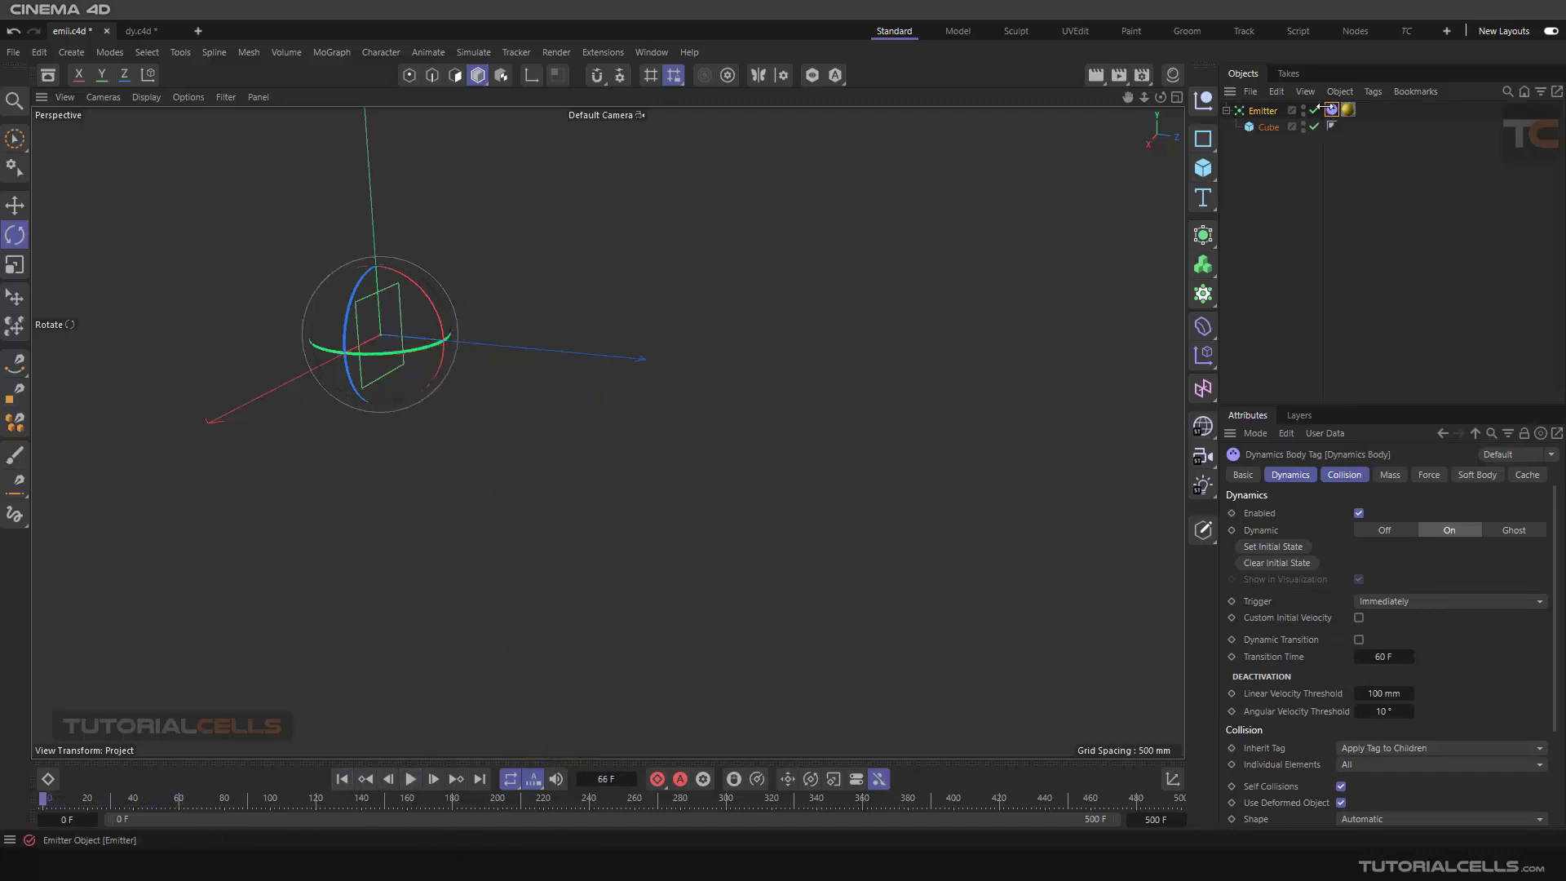
{"action": "key", "text": "Delete"}
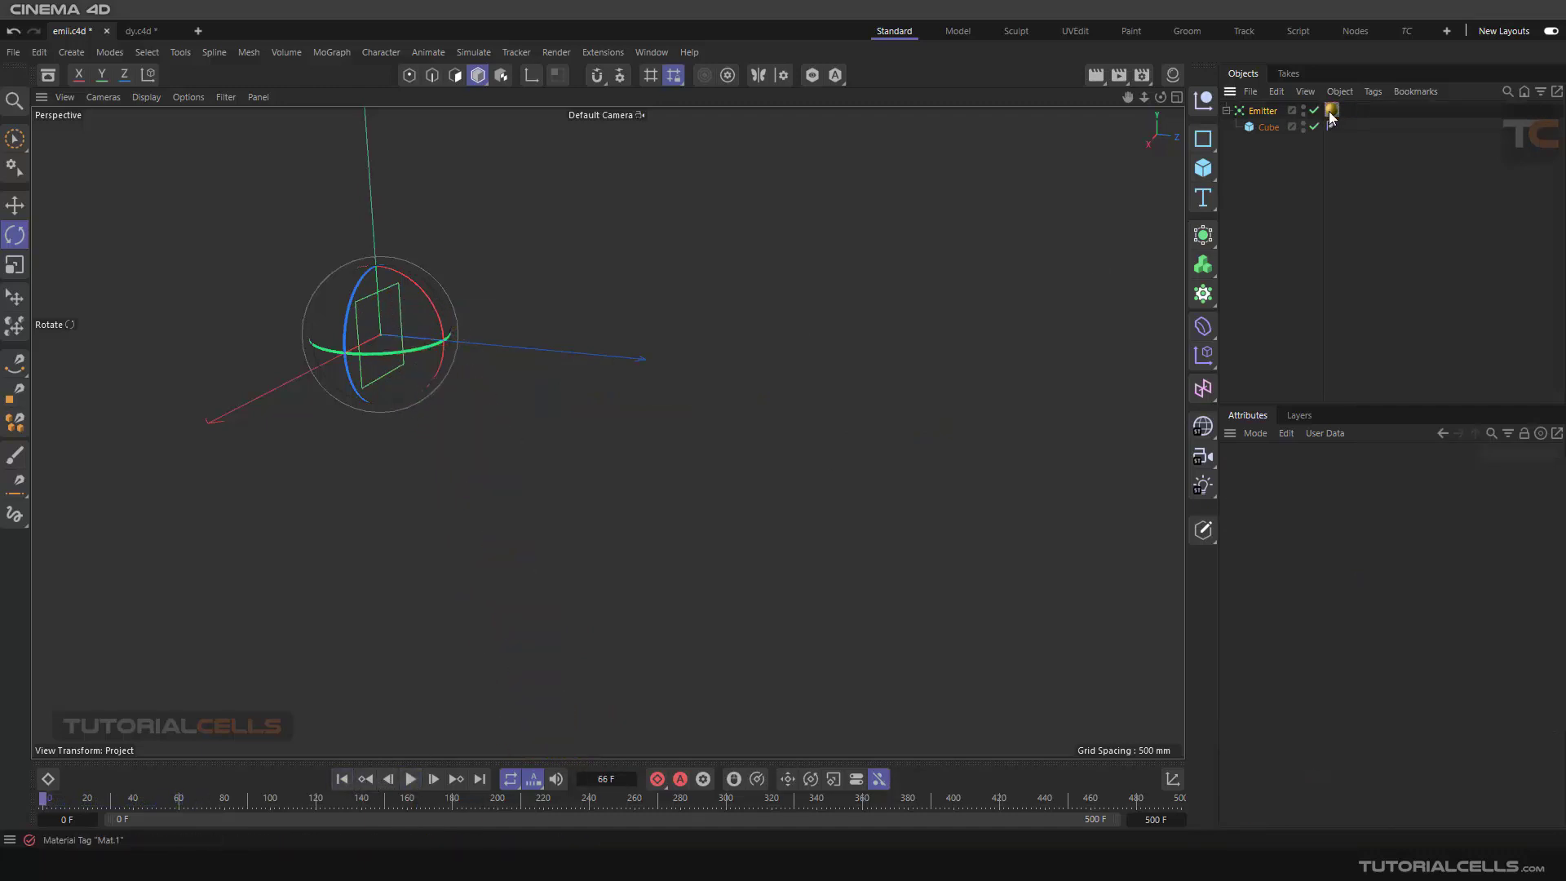
- Add a Gravity force to the scene and move it along the Z axis away from the emitter
{"action": "left_click", "coordinate": [15, 206]}
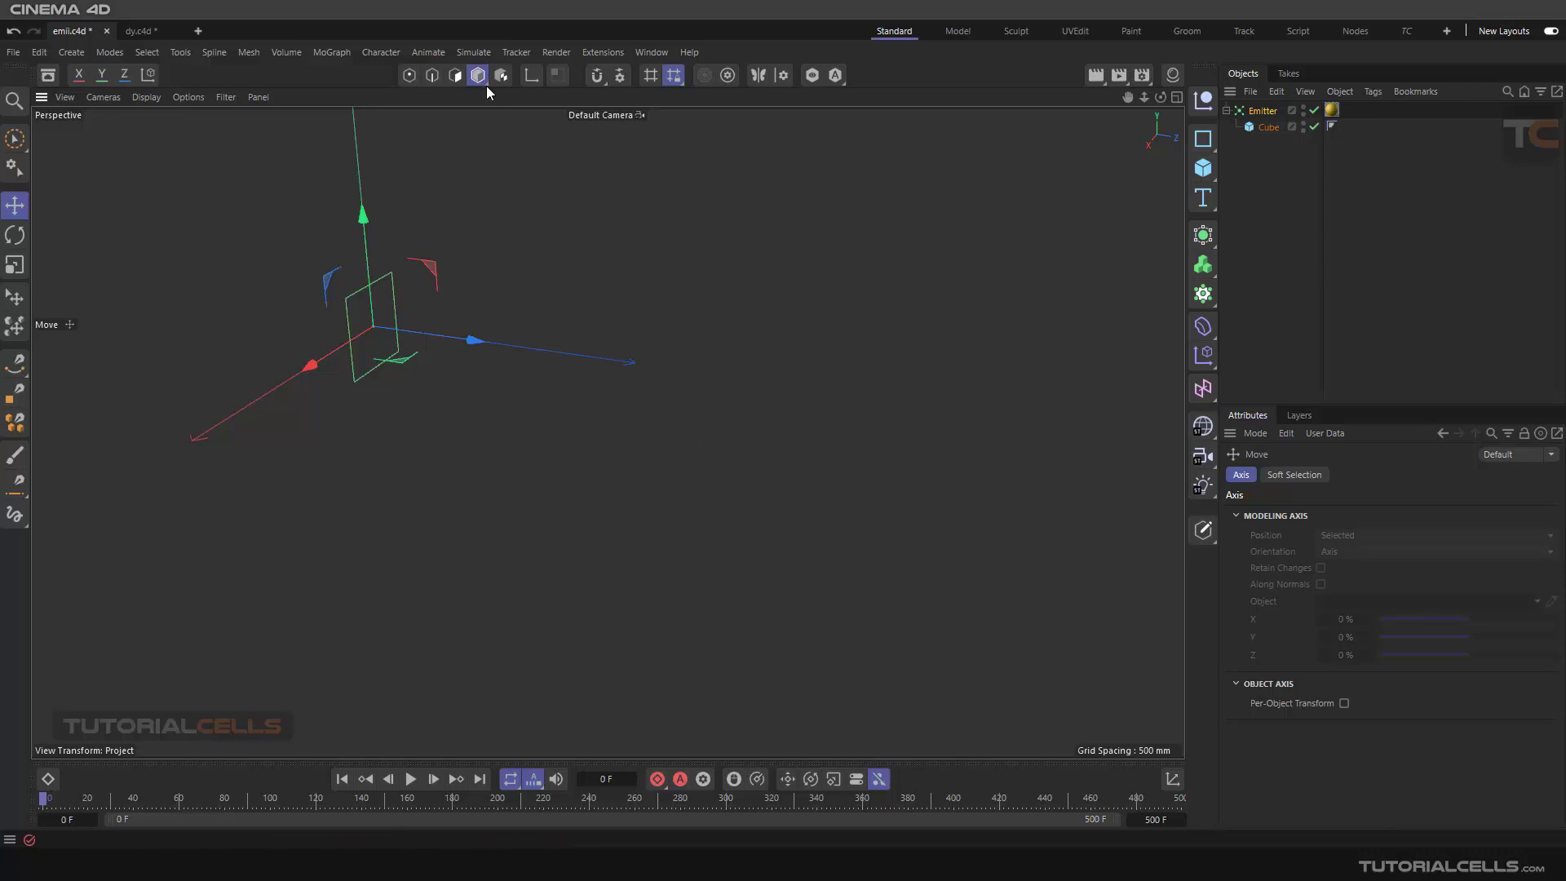
{"action": "left_click", "coordinate": [471, 52]}
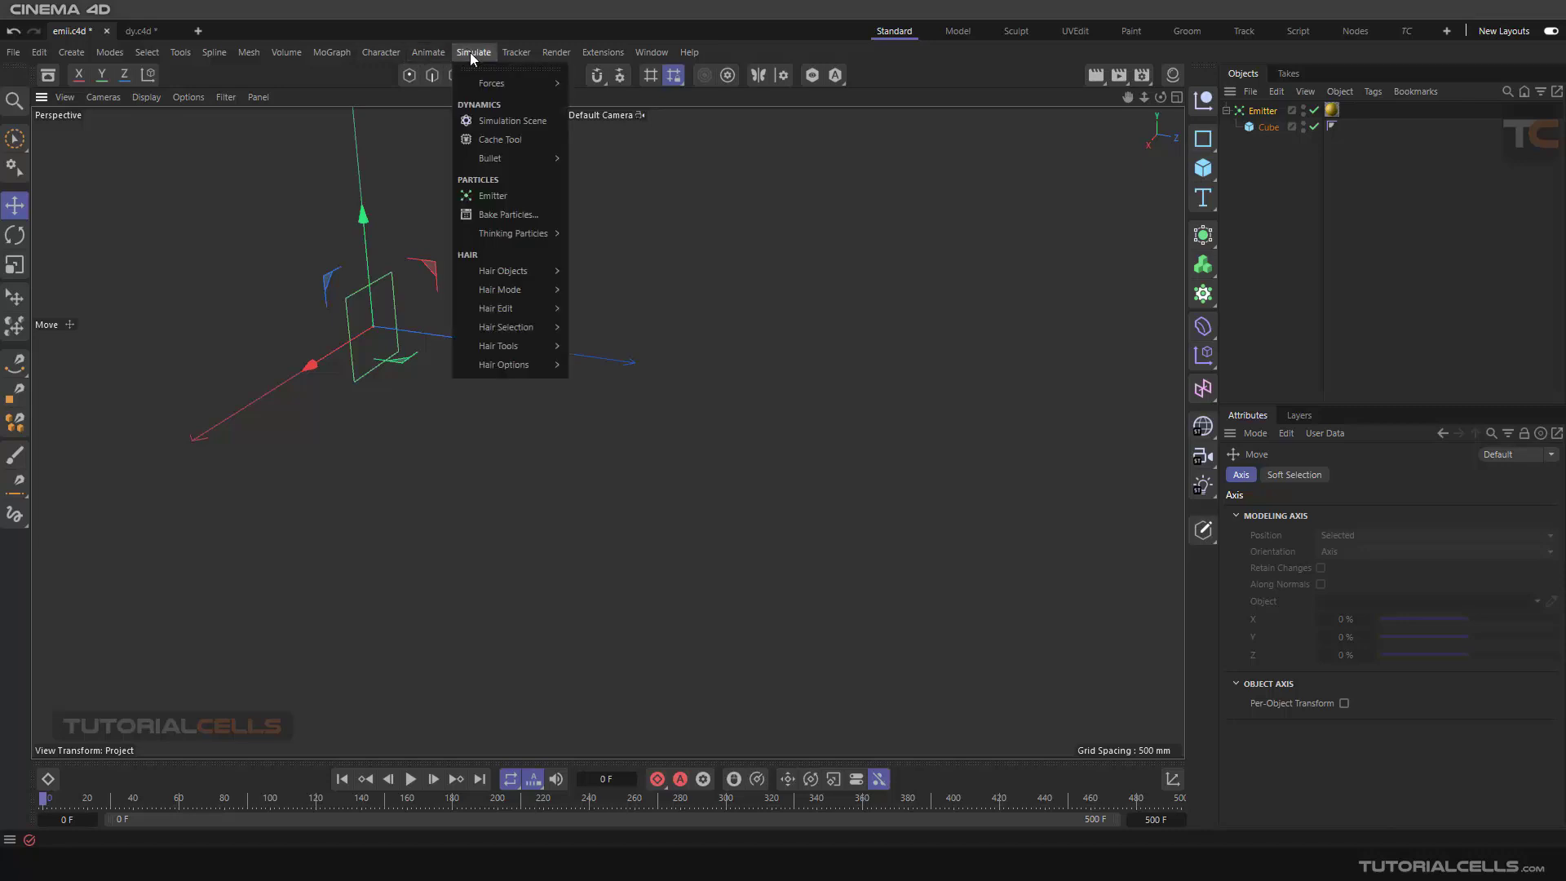
{"action": "mouse_move", "coordinate": [489, 83]}
{"action": "left_click", "coordinate": [610, 186]}
{"action": "left_click_drag", "start_coordinate": [489, 334], "coordinate": [734, 382]}
- Play the animation to observe how the Gravity force affects the emitted cubes
{"action": "scroll", "coordinate": [626, 346], "scroll_direction": "up", "scroll_amount": 5}
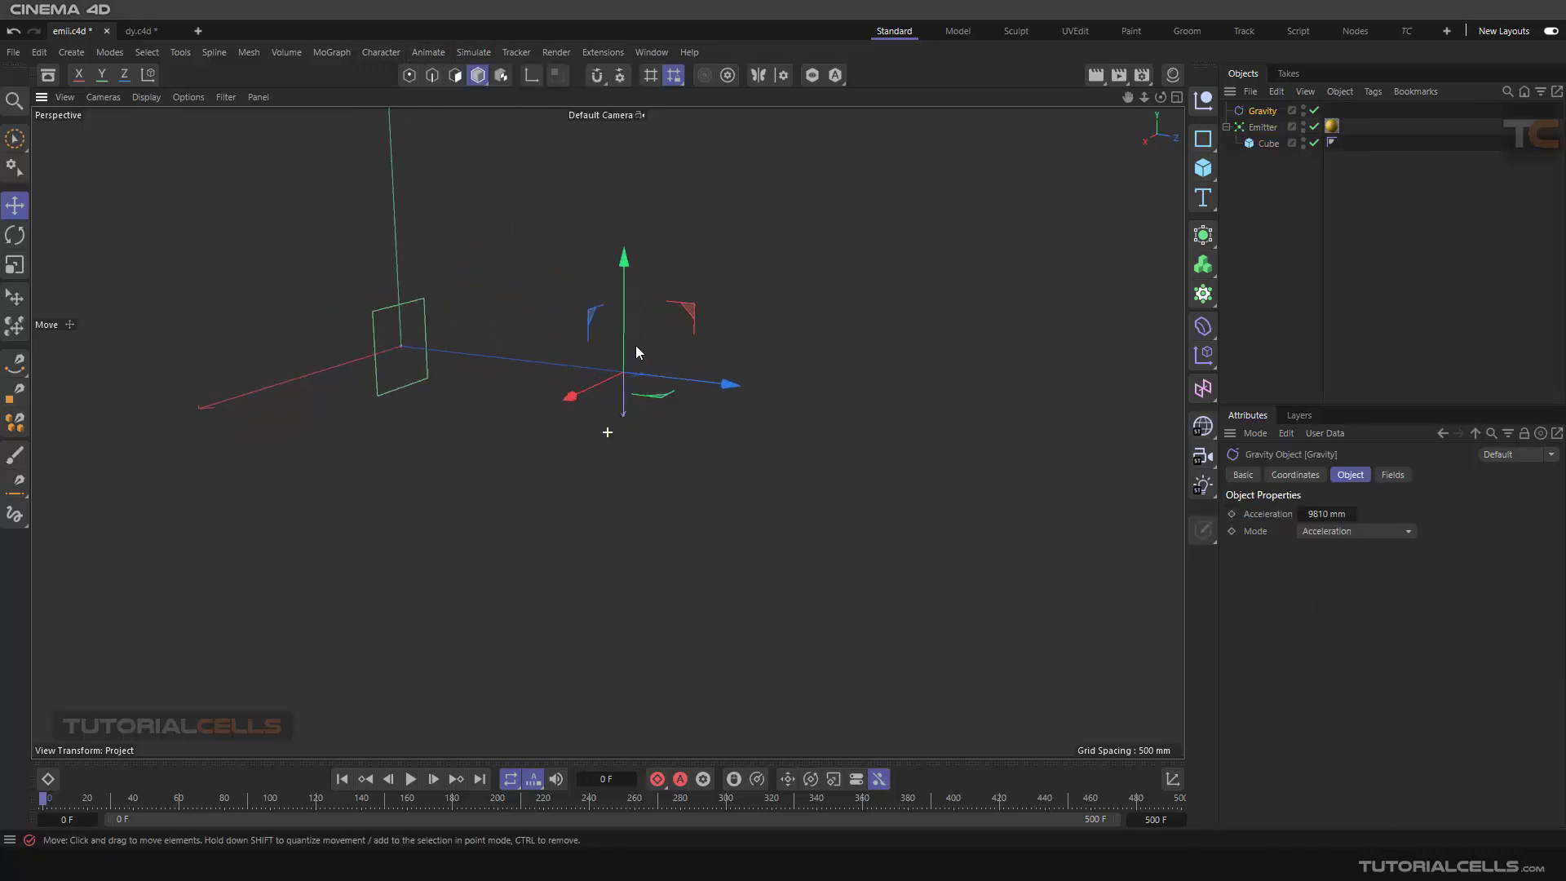
{"action": "left_click_drag", "start_coordinate": [628, 455], "coordinate": [561, 552], "text": "alt"}
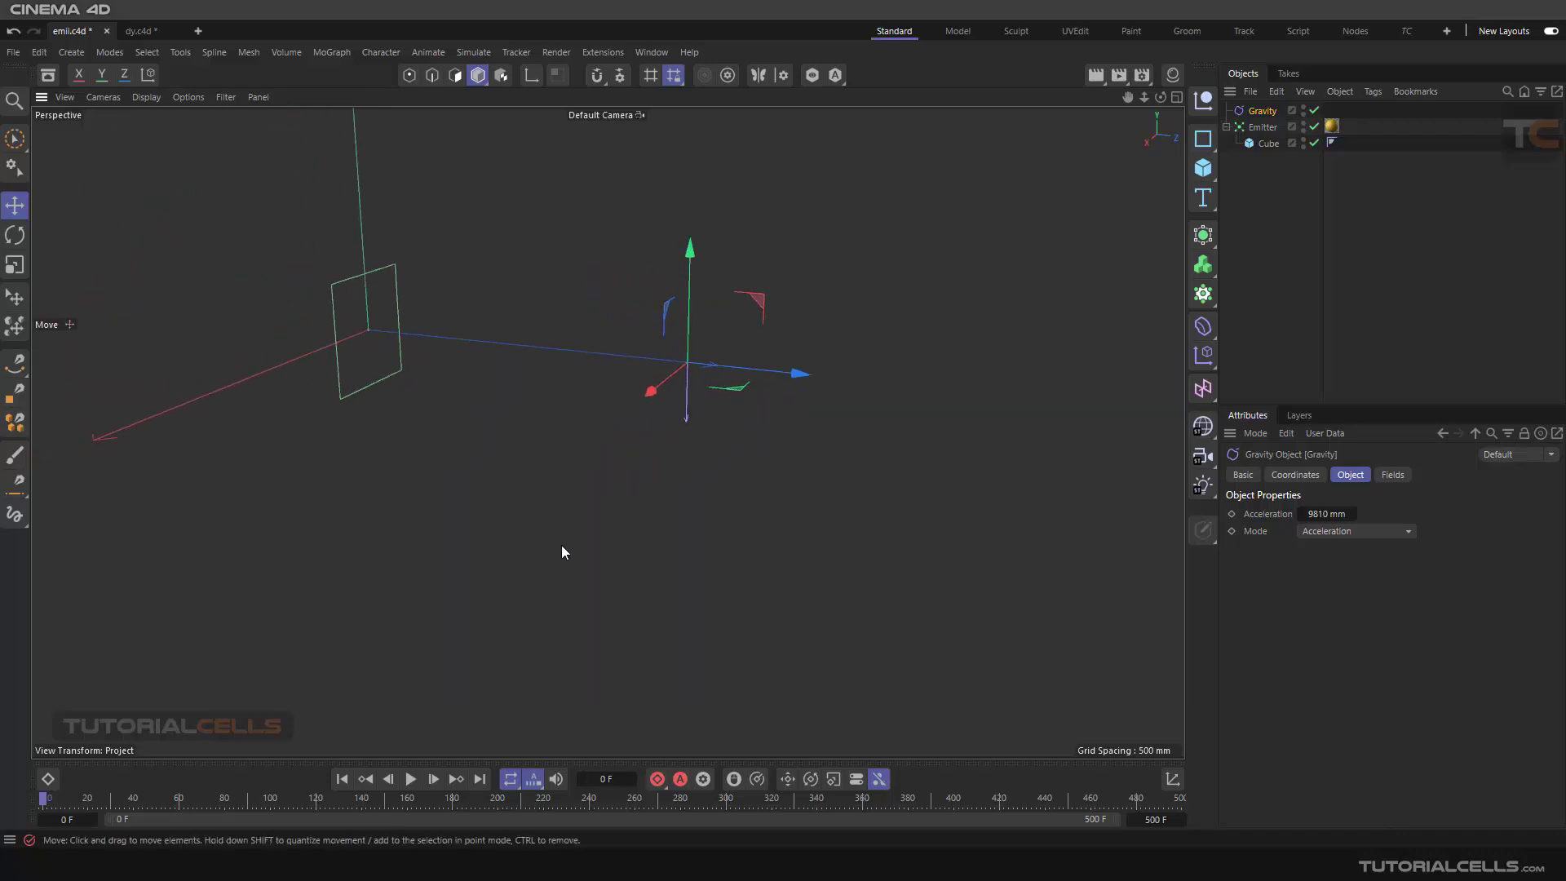
{"action": "left_click_drag", "start_coordinate": [471, 654], "coordinate": [405, 737], "text": "alt"}
{"action": "left_click", "coordinate": [410, 778]}
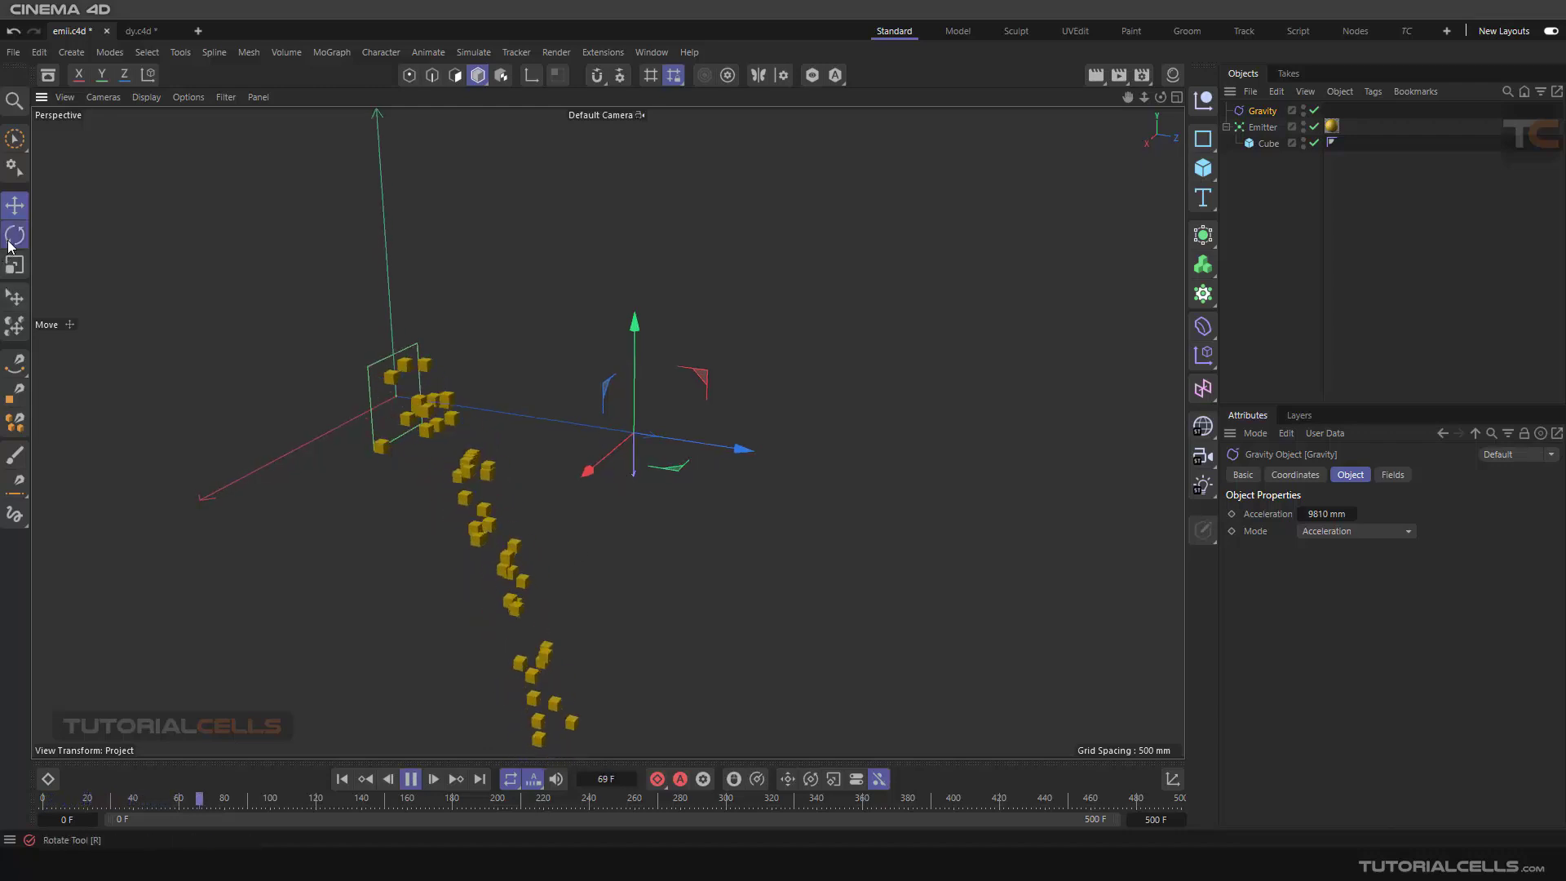
- Rotate the Gravity object during playback to redirect the cubes sideways and upward
{"action": "key", "text": "r"}
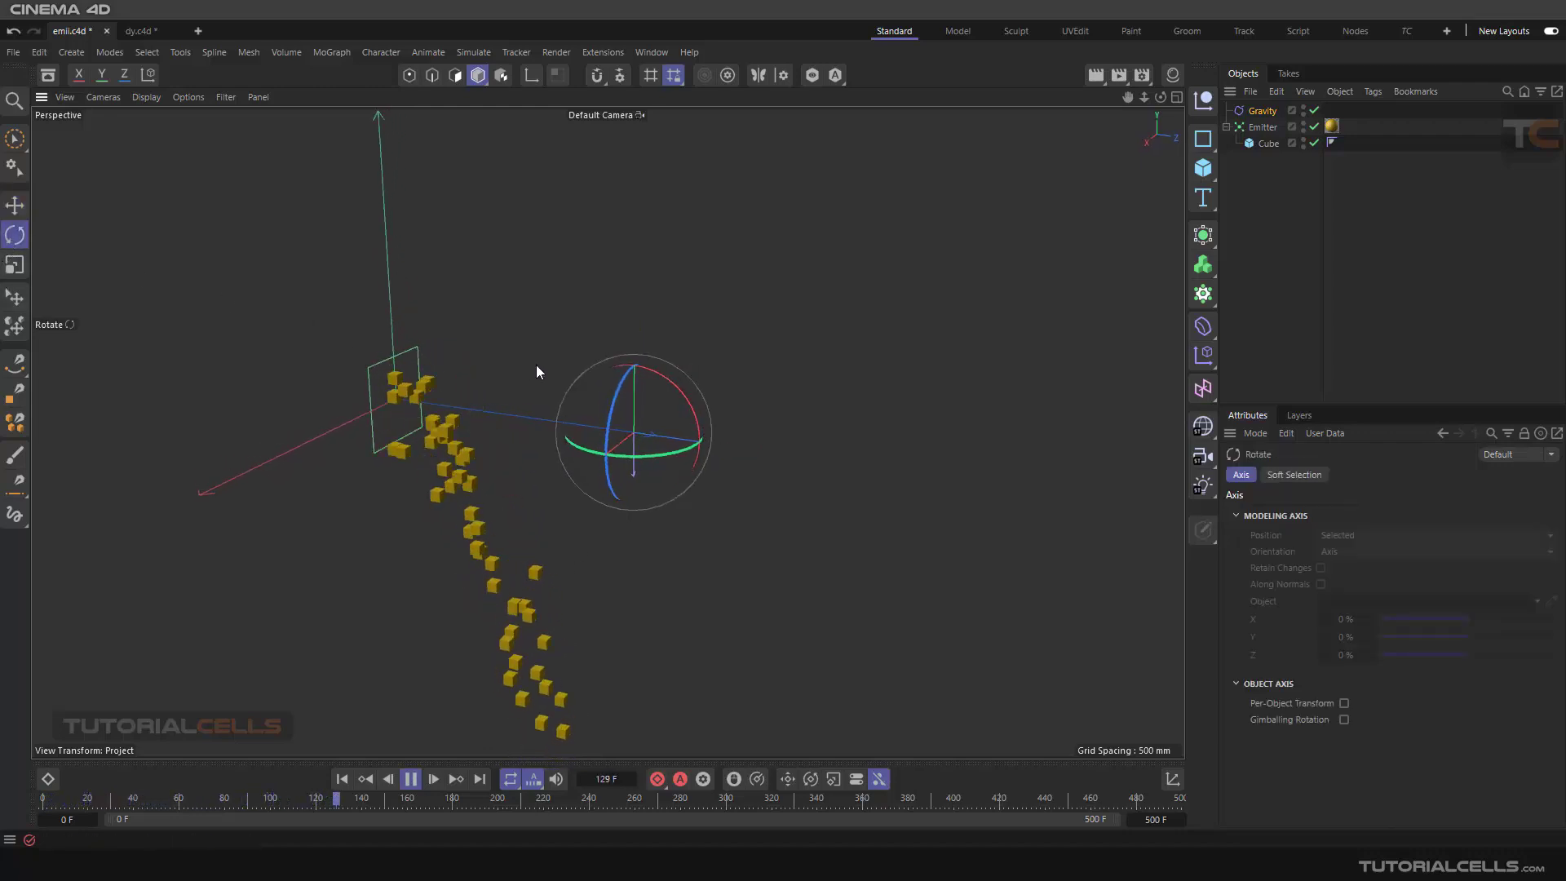
{"action": "left_click_drag", "start_coordinate": [644, 384], "coordinate": [656, 331]}
{"action": "left_click_drag", "start_coordinate": [588, 429], "coordinate": [463, 409], "text": "alt"}
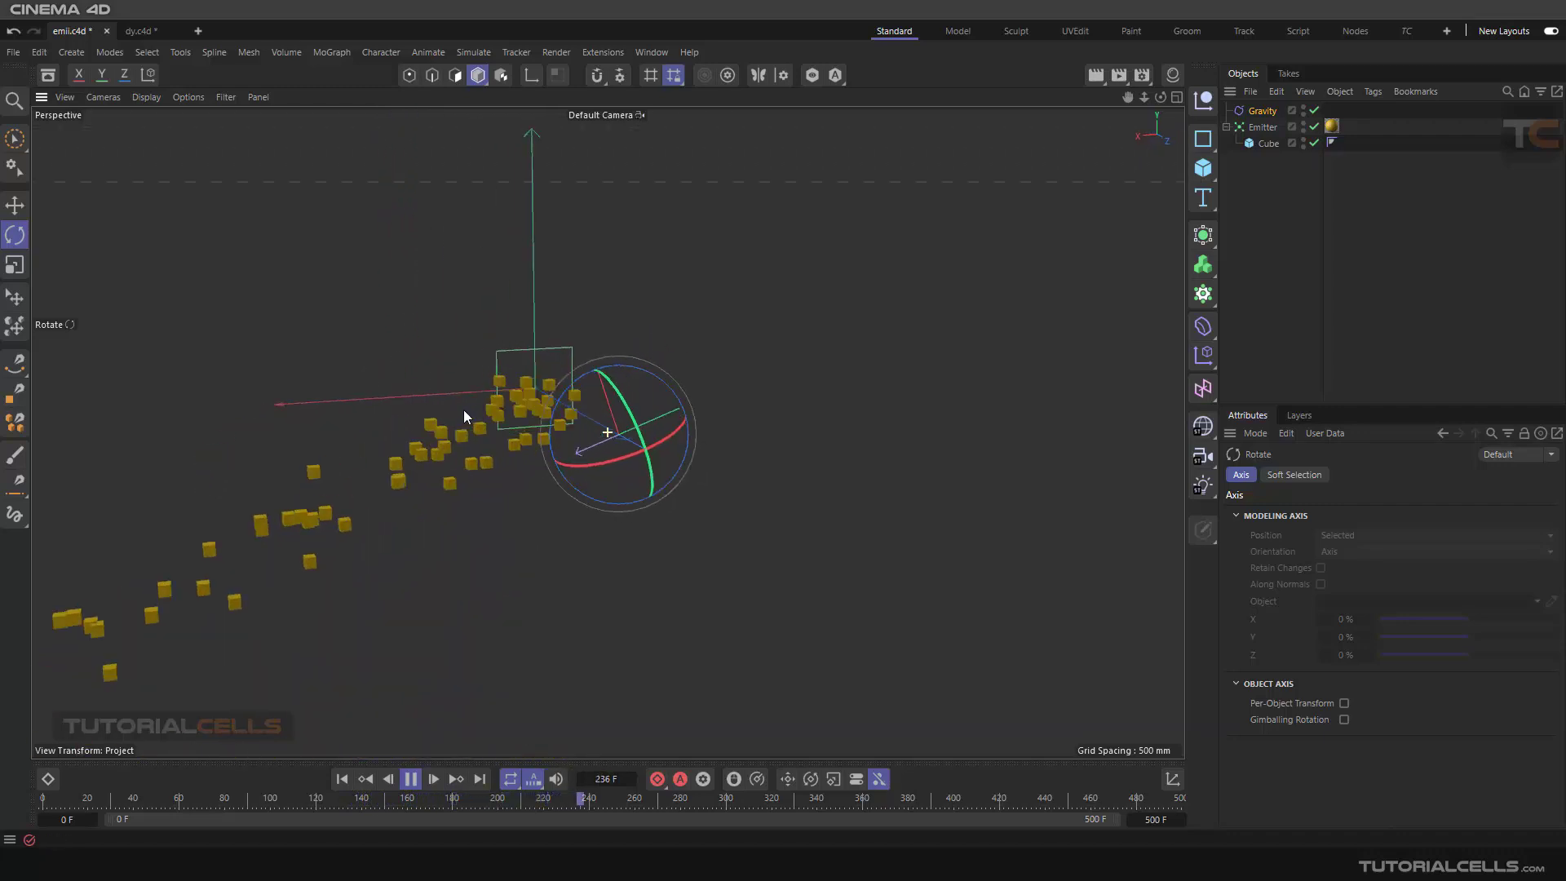
{"action": "mouse_move", "coordinate": [566, 383]}
{"action": "left_mouse_down"}
{"action": "mouse_move", "coordinate": [635, 340]}
{"action": "mouse_move", "coordinate": [608, 388]}
{"action": "mouse_move", "coordinate": [631, 394]}
{"action": "mouse_move", "coordinate": [641, 476]}
{"action": "mouse_move", "coordinate": [554, 458]}
{"action": "mouse_move", "coordinate": [598, 463]}
{"action": "mouse_move", "coordinate": [710, 408]}
{"action": "mouse_move", "coordinate": [493, 492]}
{"action": "mouse_move", "coordinate": [577, 553]}
{"action": "mouse_move", "coordinate": [670, 558]}
{"action": "mouse_move", "coordinate": [657, 419]}
{"action": "mouse_move", "coordinate": [623, 456]}
{"action": "left_mouse_up"}
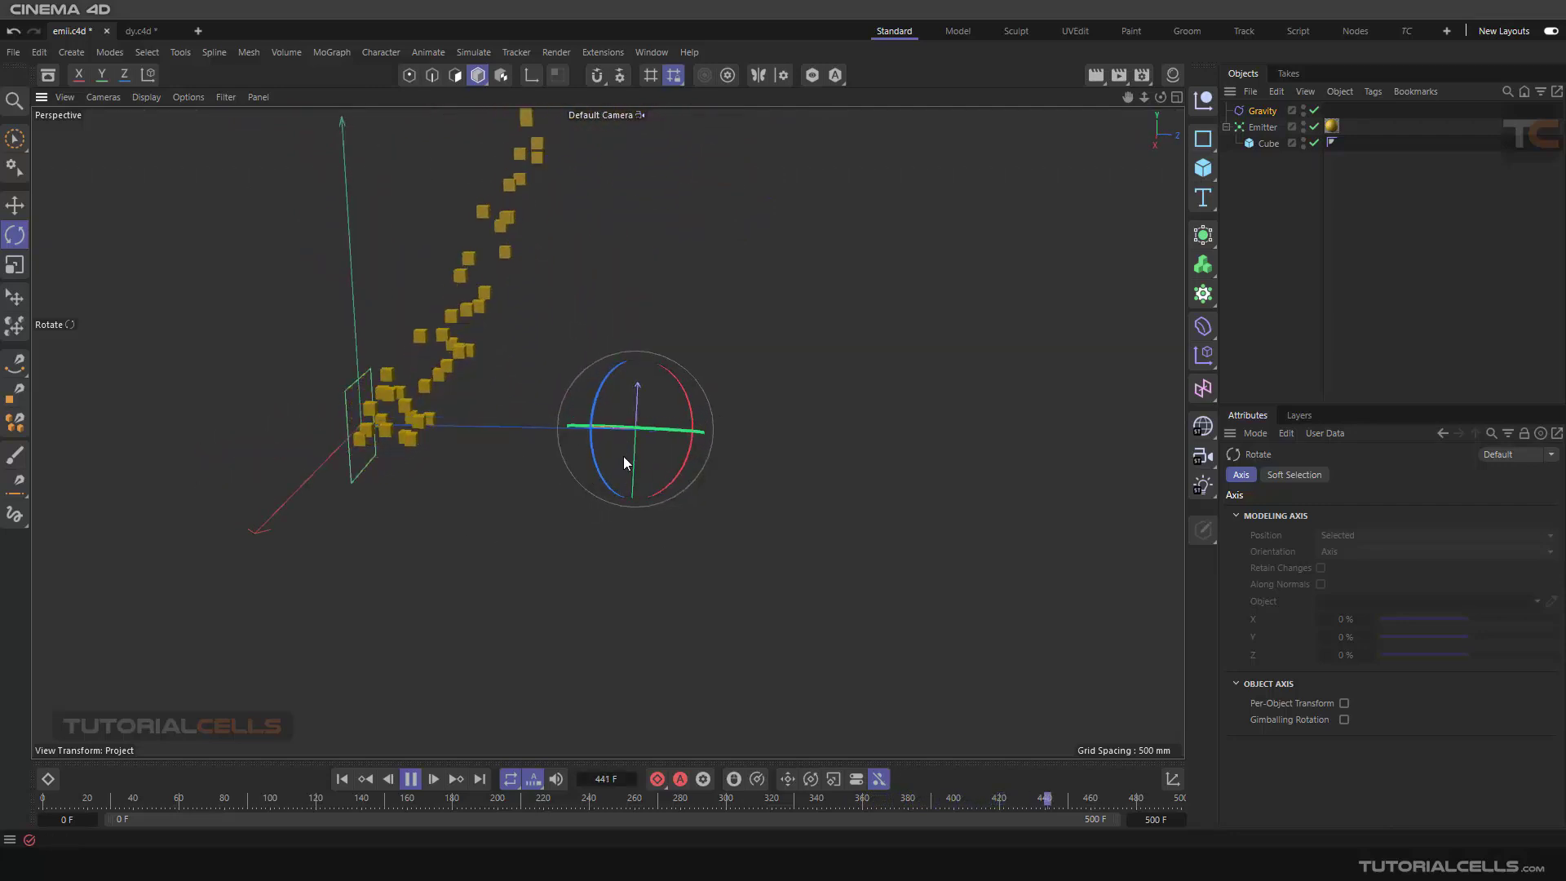
{"action": "left_click_drag", "start_coordinate": [658, 476], "coordinate": [668, 444]}
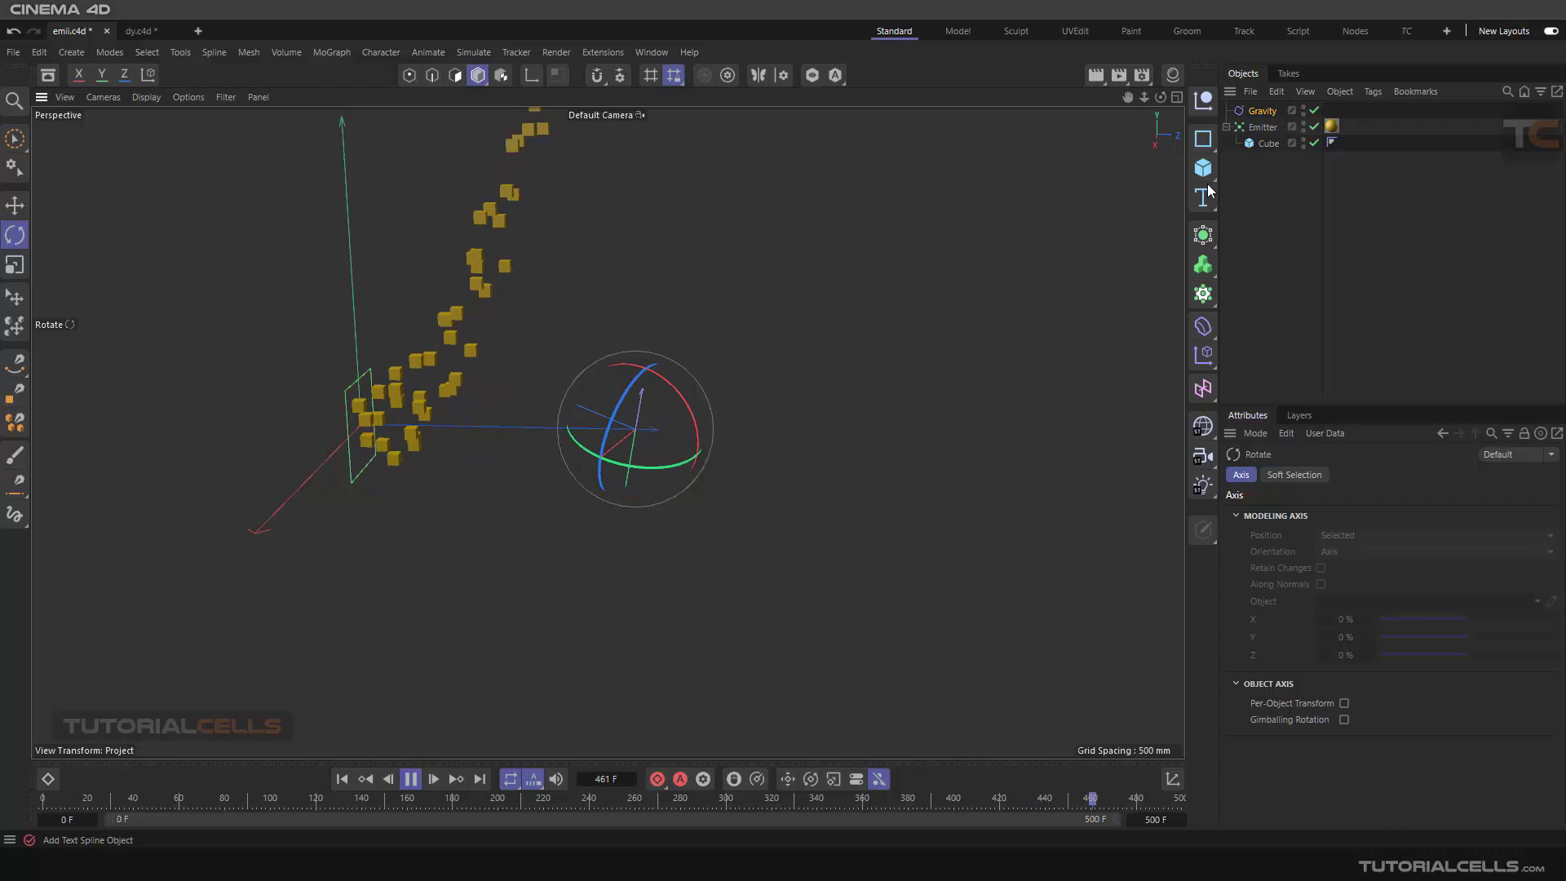
- Inspect the Gravity object's Acceleration and Mode properties
{"action": "left_click", "coordinate": [1260, 111]}
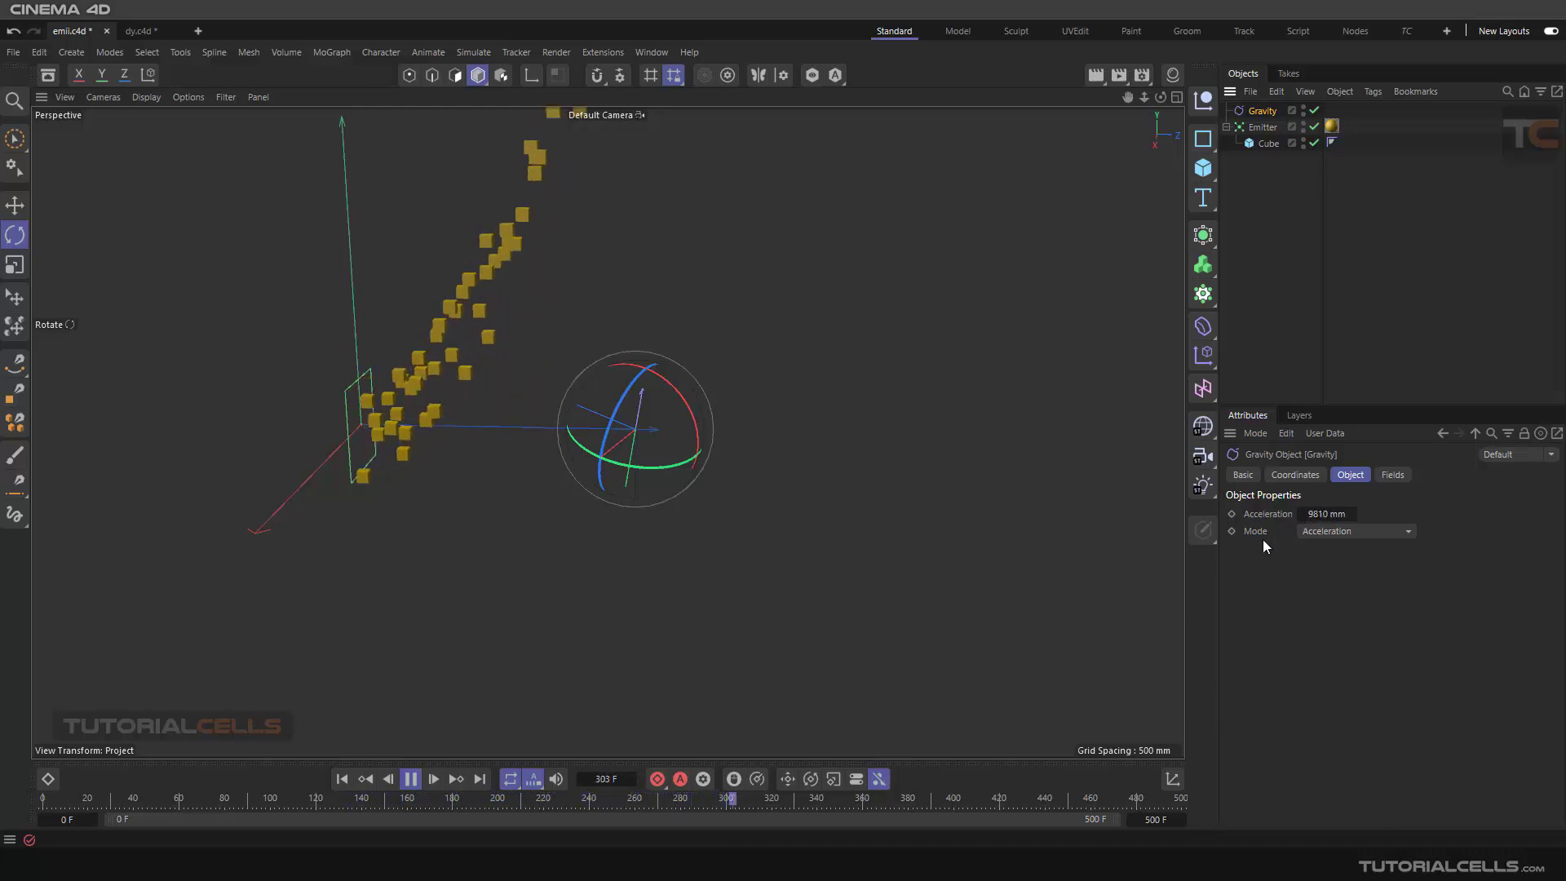
{"action": "left_click", "coordinate": [1313, 532]}
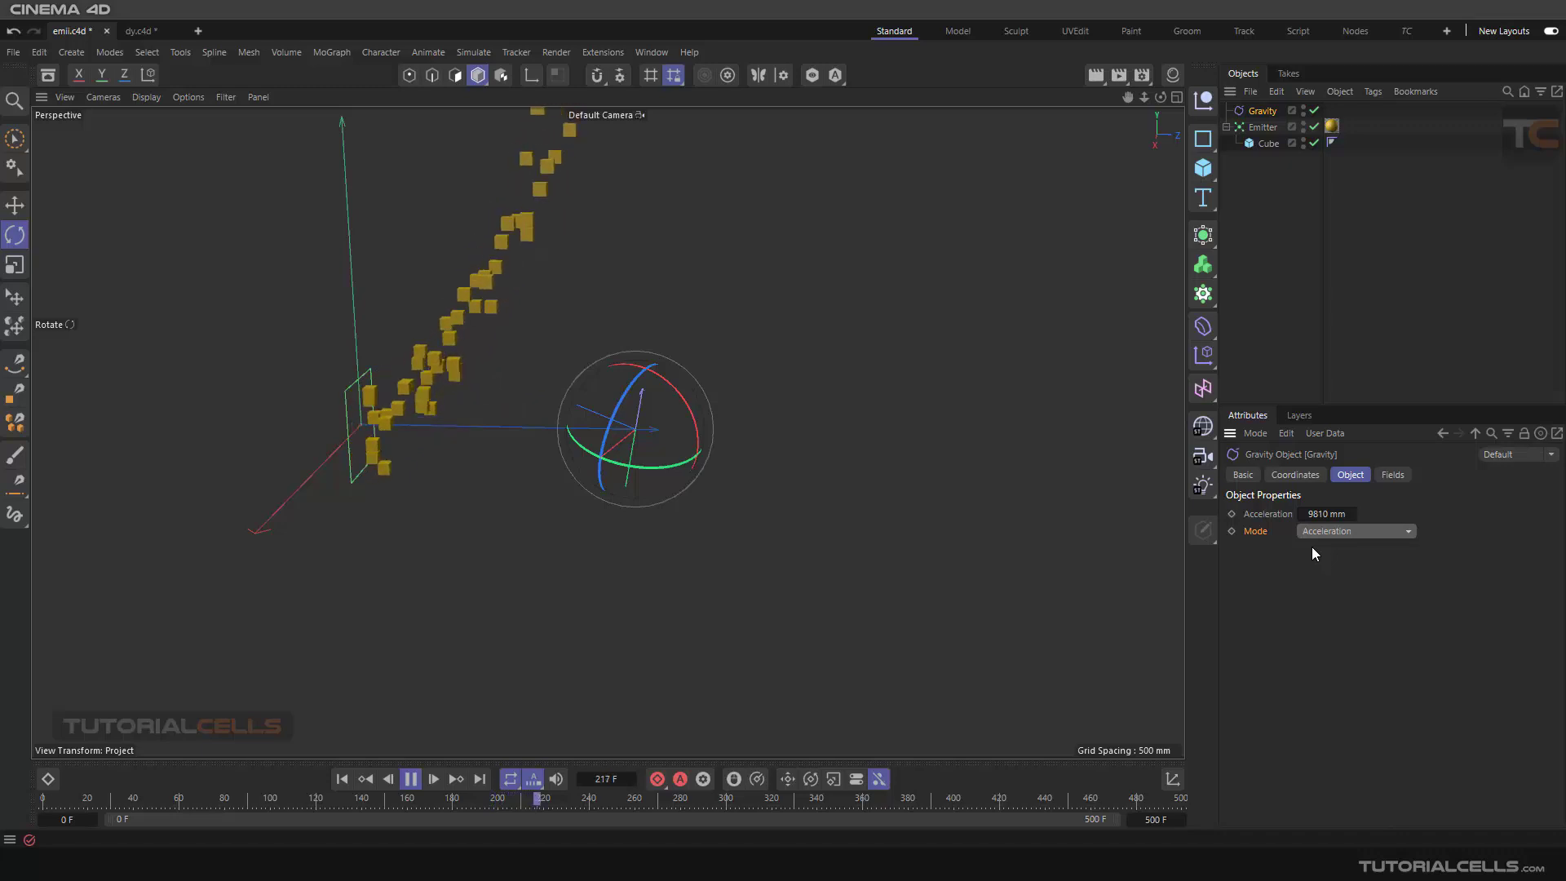
- Undo the rotations of the Gravity object
{"action": "key", "text": "z"}
{"action": "left_click_drag", "start_coordinate": [830, 416], "coordinate": [705, 412]}
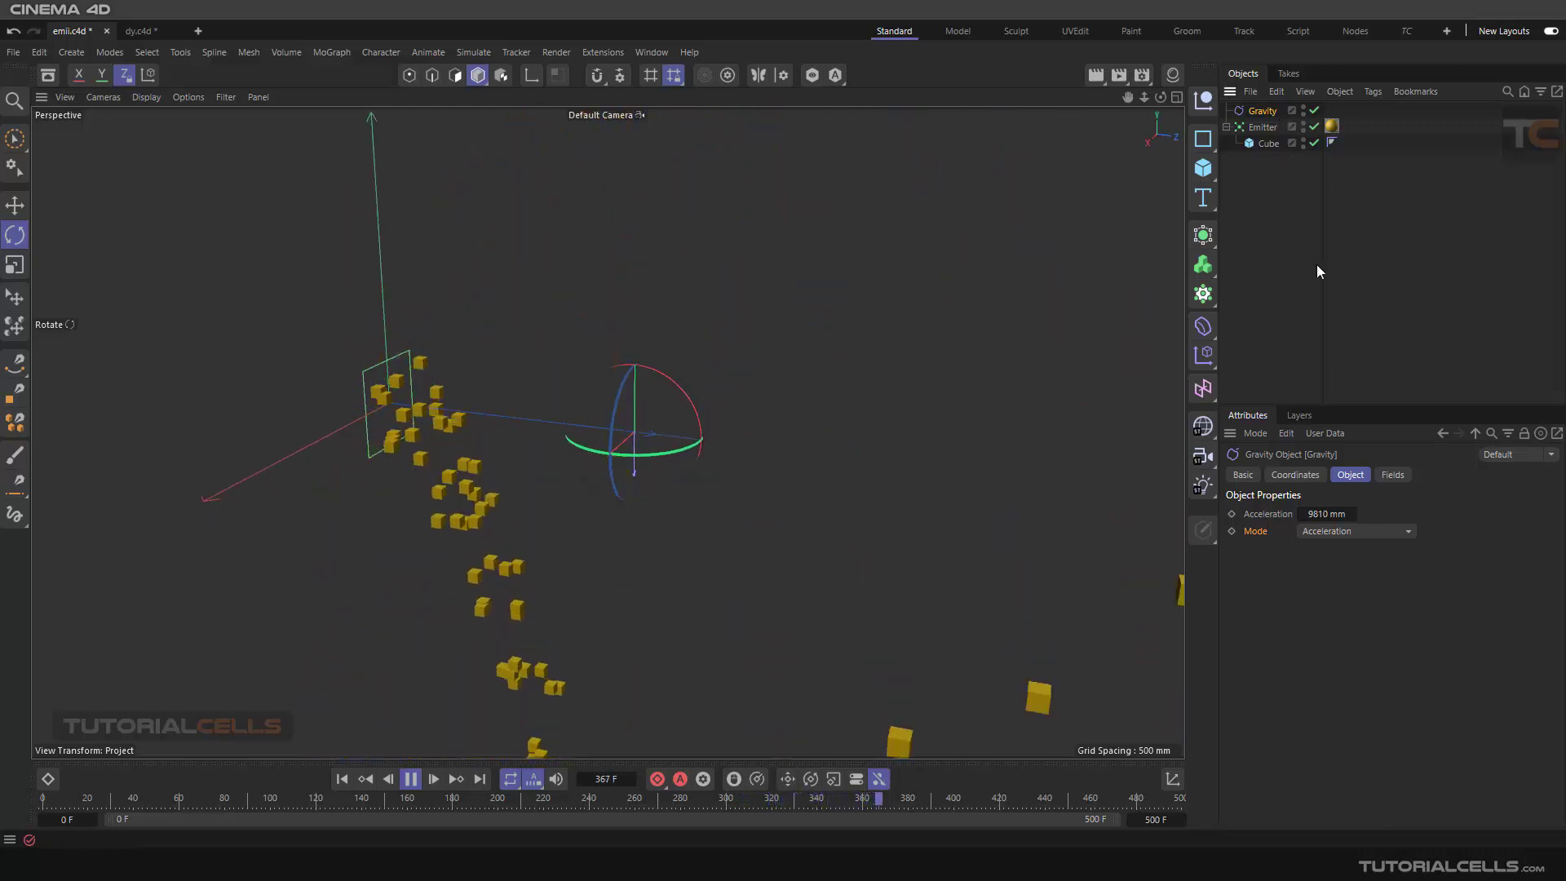
- Add a Box Field to the Gravity object's fields and view its effect on the cubes from the side
{"action": "left_click", "coordinate": [1393, 475]}
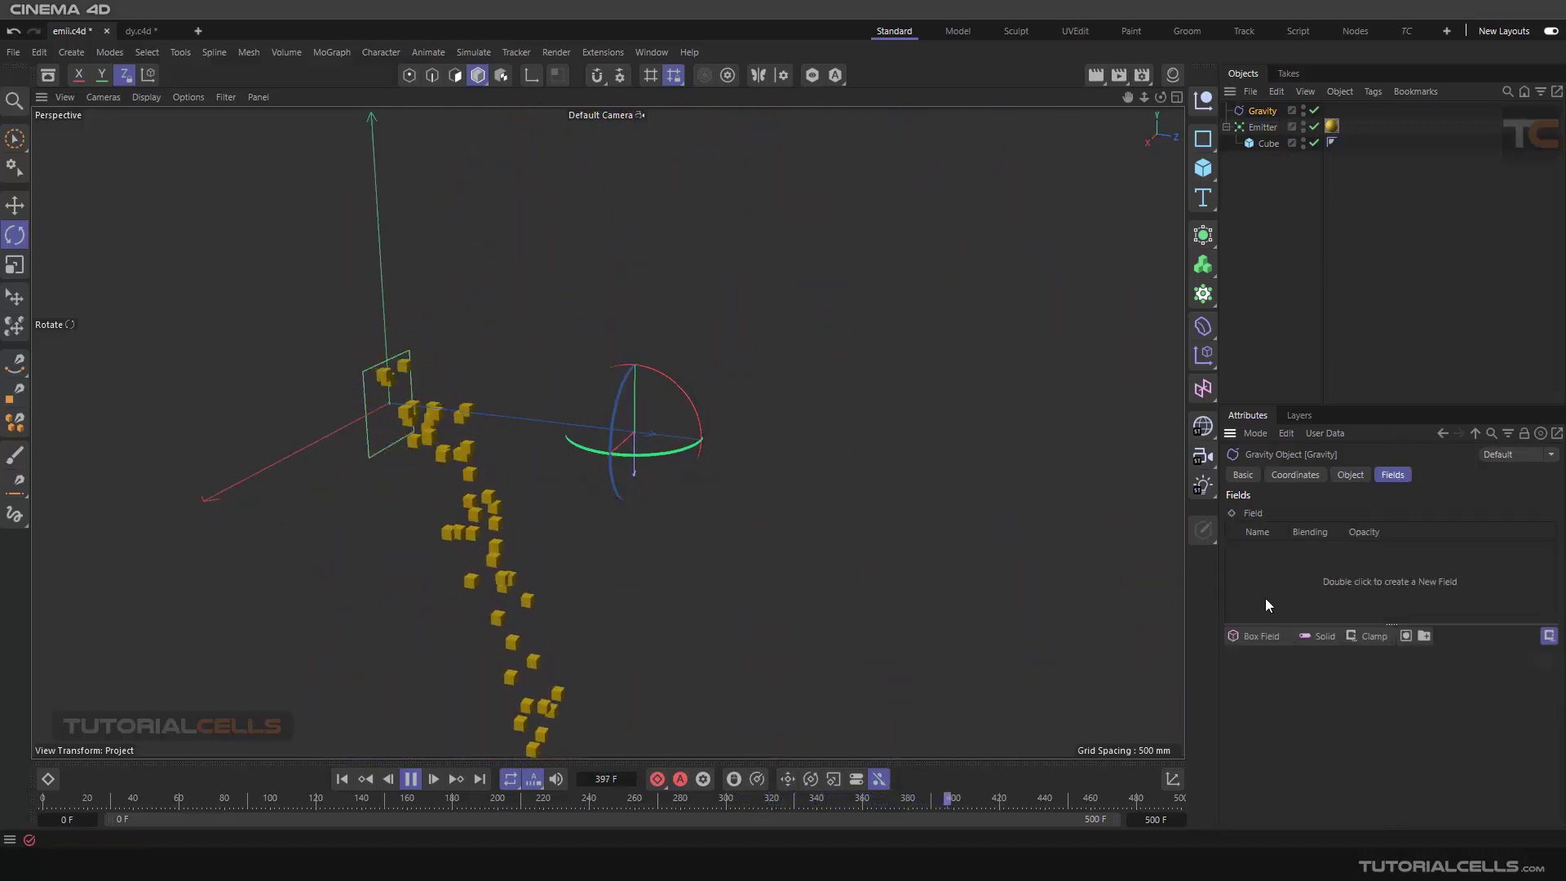
{"action": "left_click", "coordinate": [1261, 636]}
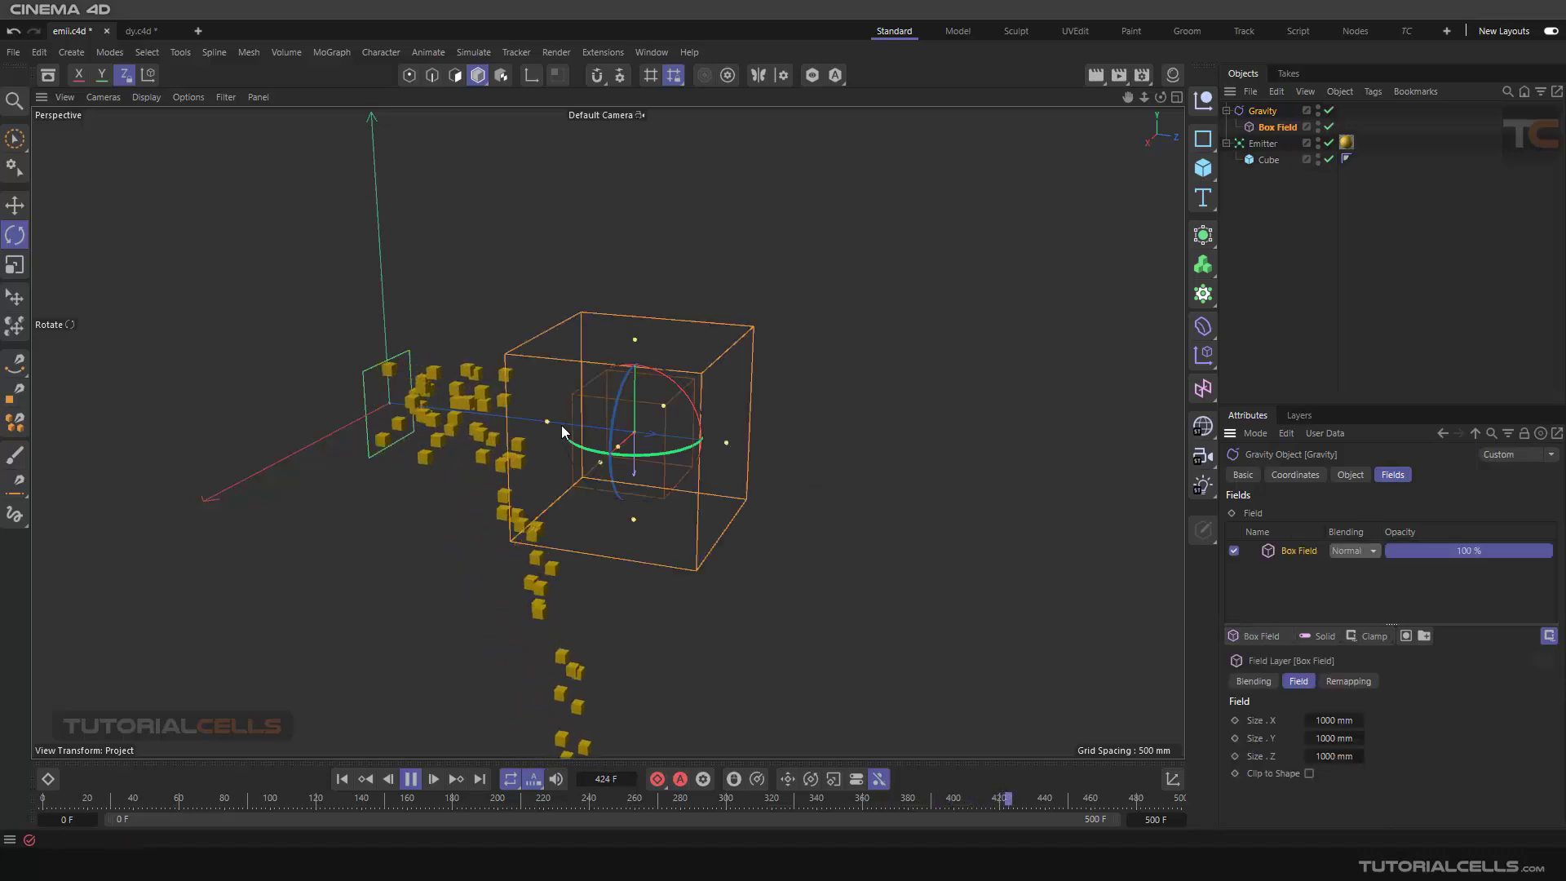
{"action": "left_click_drag", "start_coordinate": [584, 412], "coordinate": [604, 398], "text": "alt"}
{"action": "left_click_drag", "start_coordinate": [597, 486], "coordinate": [460, 447], "text": "alt"}
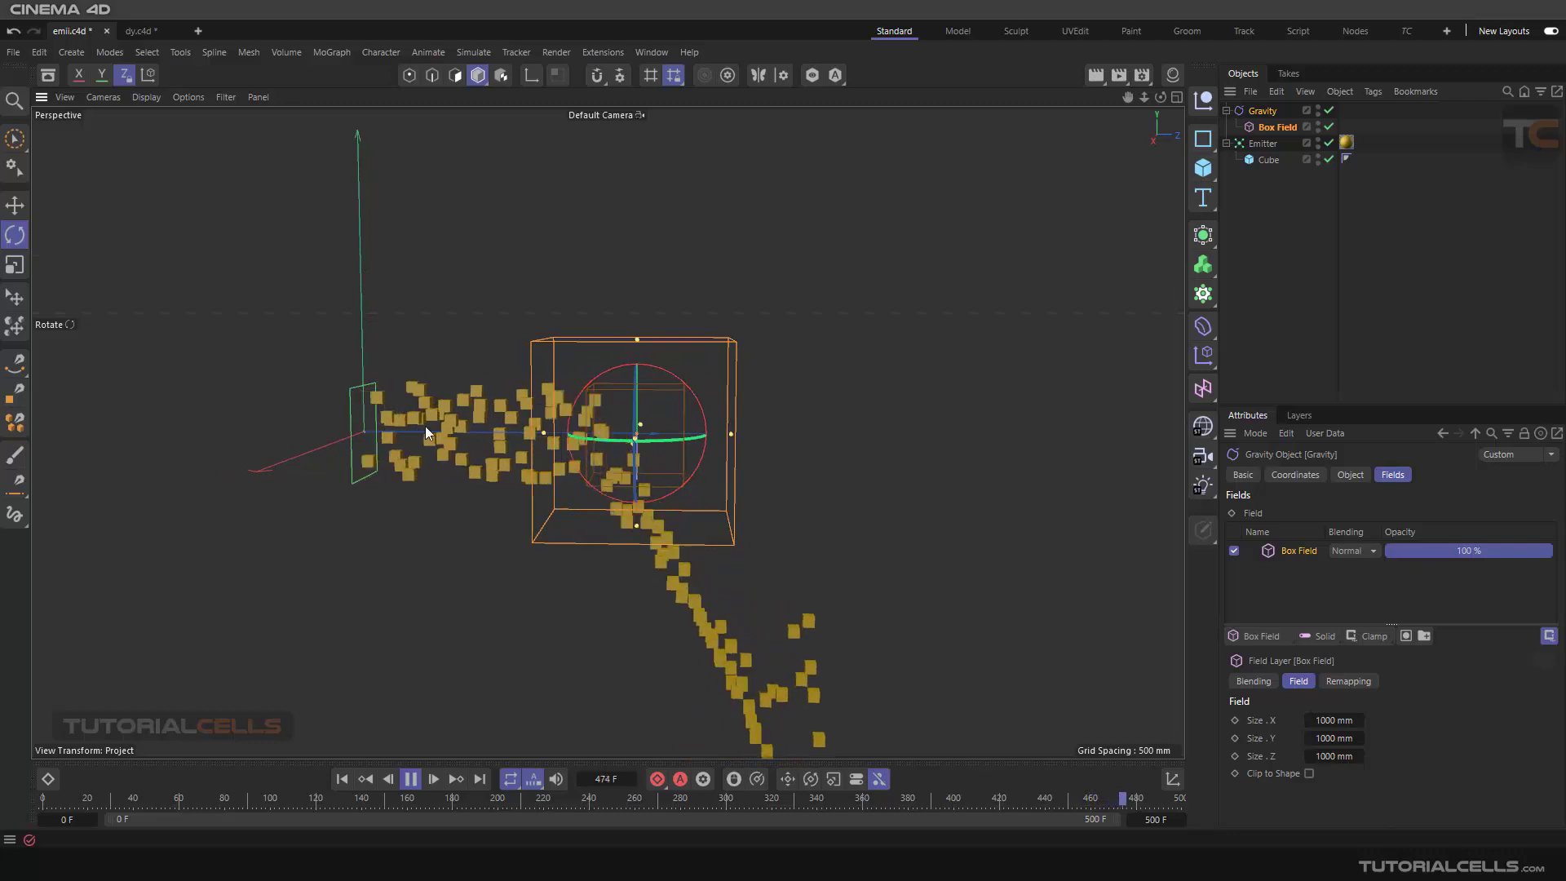
- Move the Gravity object with its Box Field about 1000 mm farther from the emitter along the Z axis
{"action": "left_click", "coordinate": [1256, 113]}
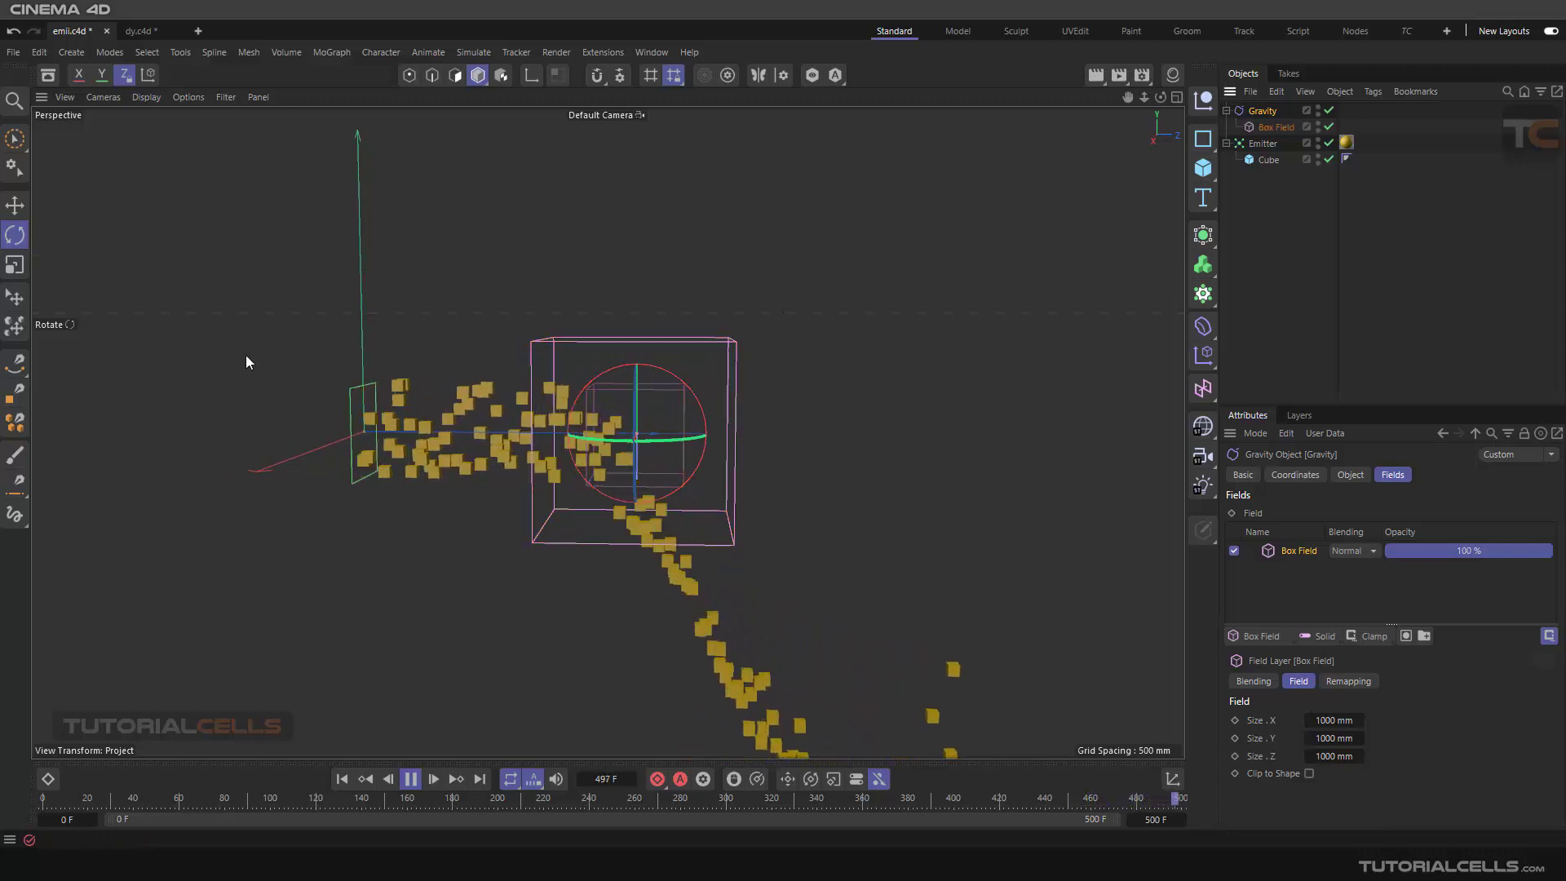
{"action": "left_click", "coordinate": [15, 204]}
{"action": "left_click_drag", "start_coordinate": [620, 350], "coordinate": [906, 472], "text": "alt"}
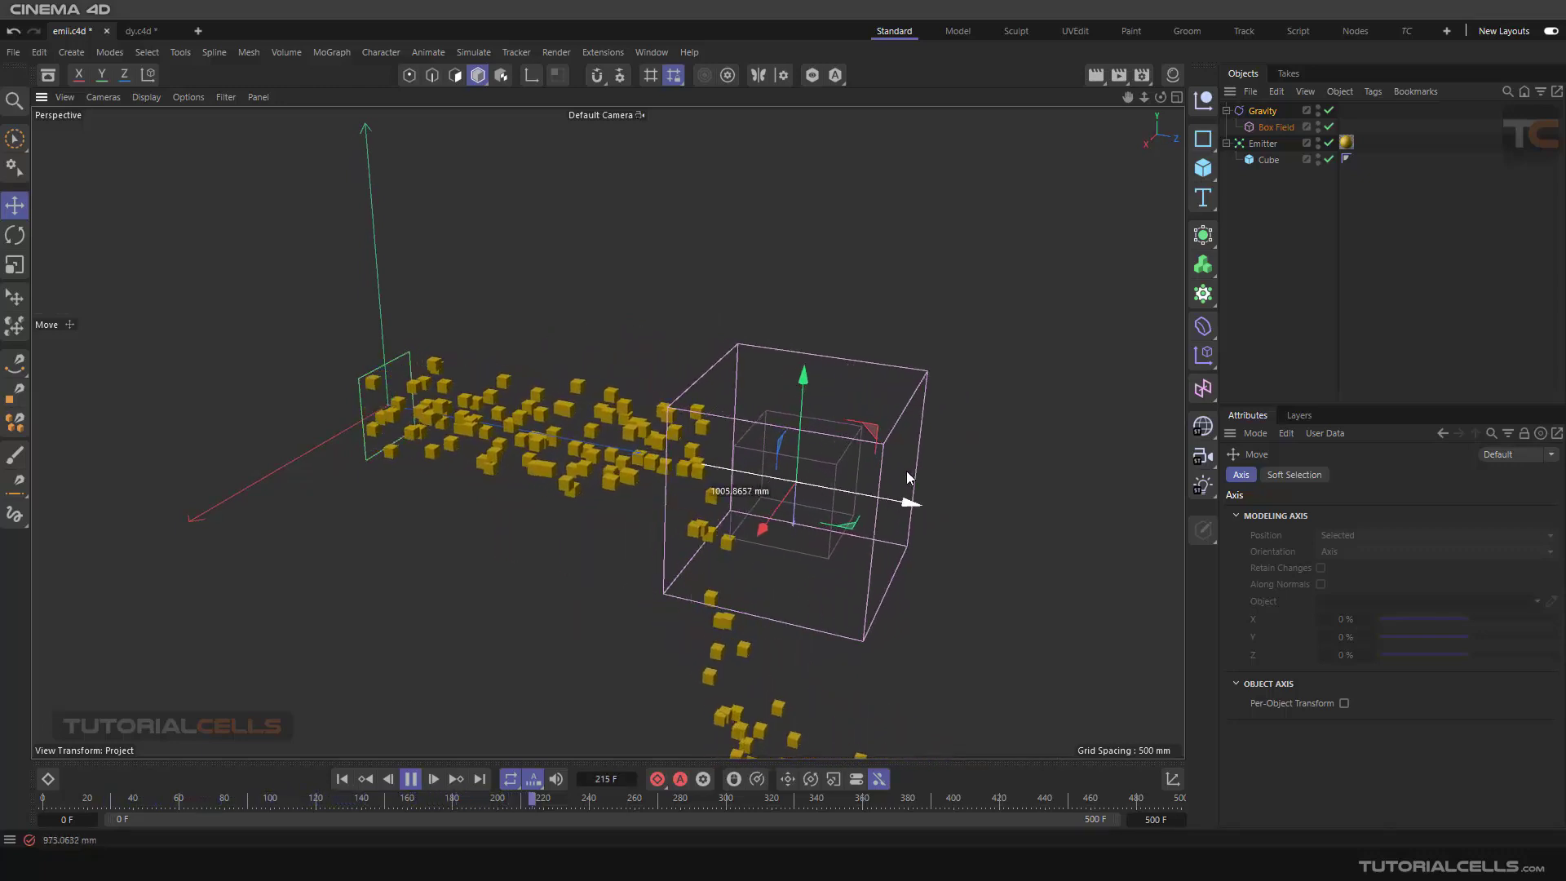
{"action": "left_click_drag", "start_coordinate": [721, 527], "coordinate": [701, 403], "text": "alt"}
{"action": "left_click_drag", "start_coordinate": [805, 412], "coordinate": [746, 418], "text": "alt"}
- Rotate the Gravity object together with its Box Field so it pushes the cubes at an angle
{"action": "left_click", "coordinate": [14, 235]}
{"action": "left_click_drag", "start_coordinate": [755, 356], "coordinate": [770, 279]}
{"action": "left_click_drag", "start_coordinate": [744, 416], "coordinate": [571, 337]}
{"action": "left_click_drag", "start_coordinate": [640, 304], "coordinate": [798, 383], "text": "alt"}
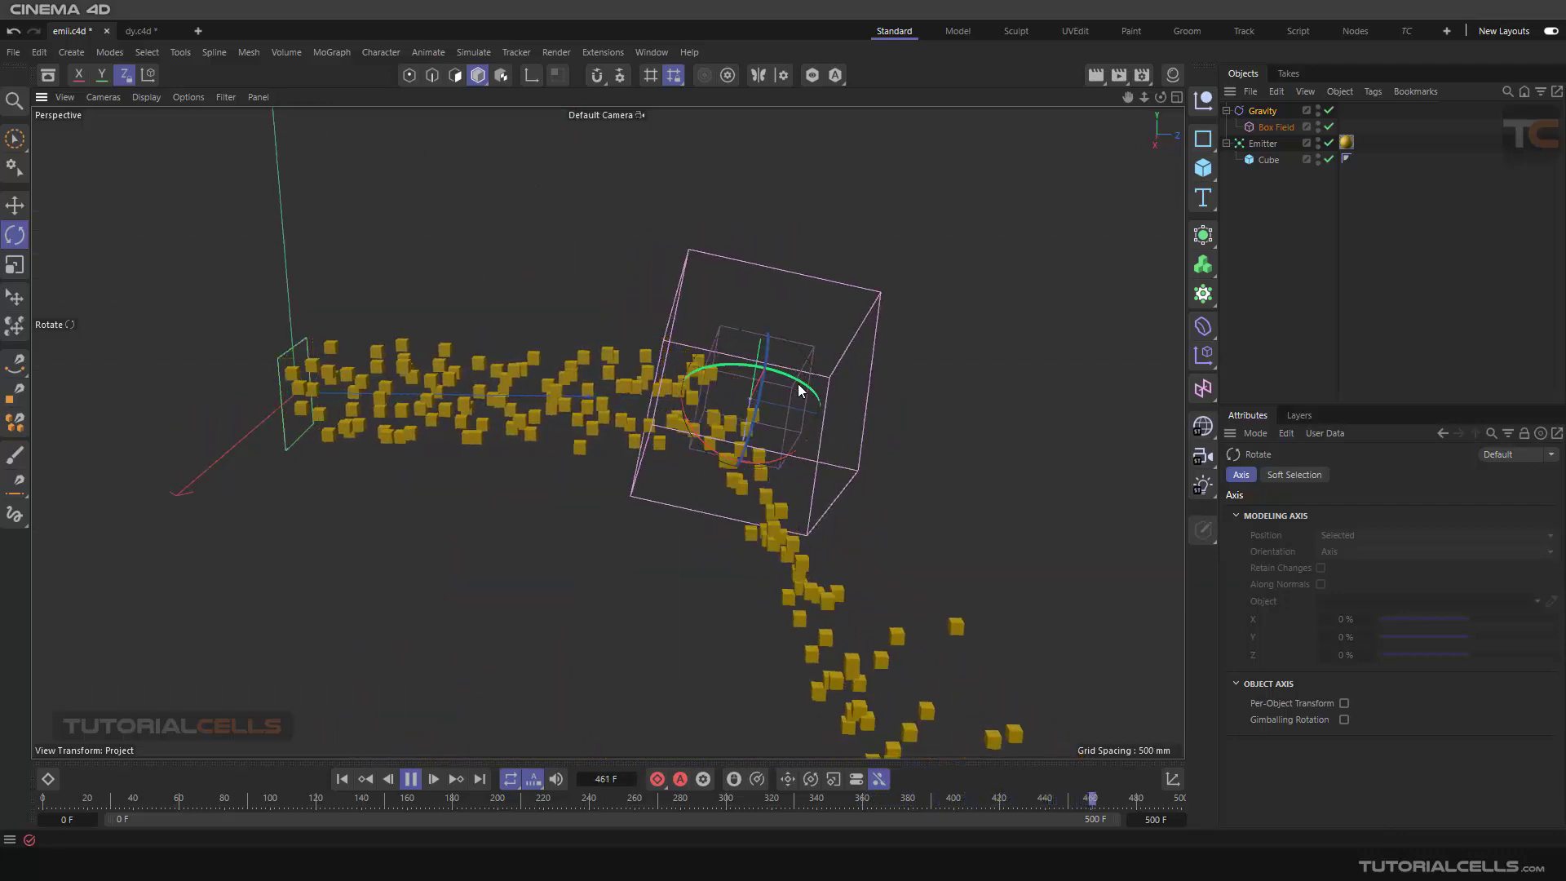
- Examine from several angles how the rotated Gravity object with its Box Field deflects the stream of cubes
{"action": "left_click_drag", "start_coordinate": [798, 383], "coordinate": [819, 541], "text": "alt"}
{"action": "scroll", "coordinate": [819, 540], "scroll_direction": "down", "scroll_amount": 3}
{"action": "left_click_drag", "start_coordinate": [727, 526], "coordinate": [750, 379], "text": "alt"}
{"action": "scroll", "coordinate": [750, 379], "scroll_direction": "up", "scroll_amount": 3}
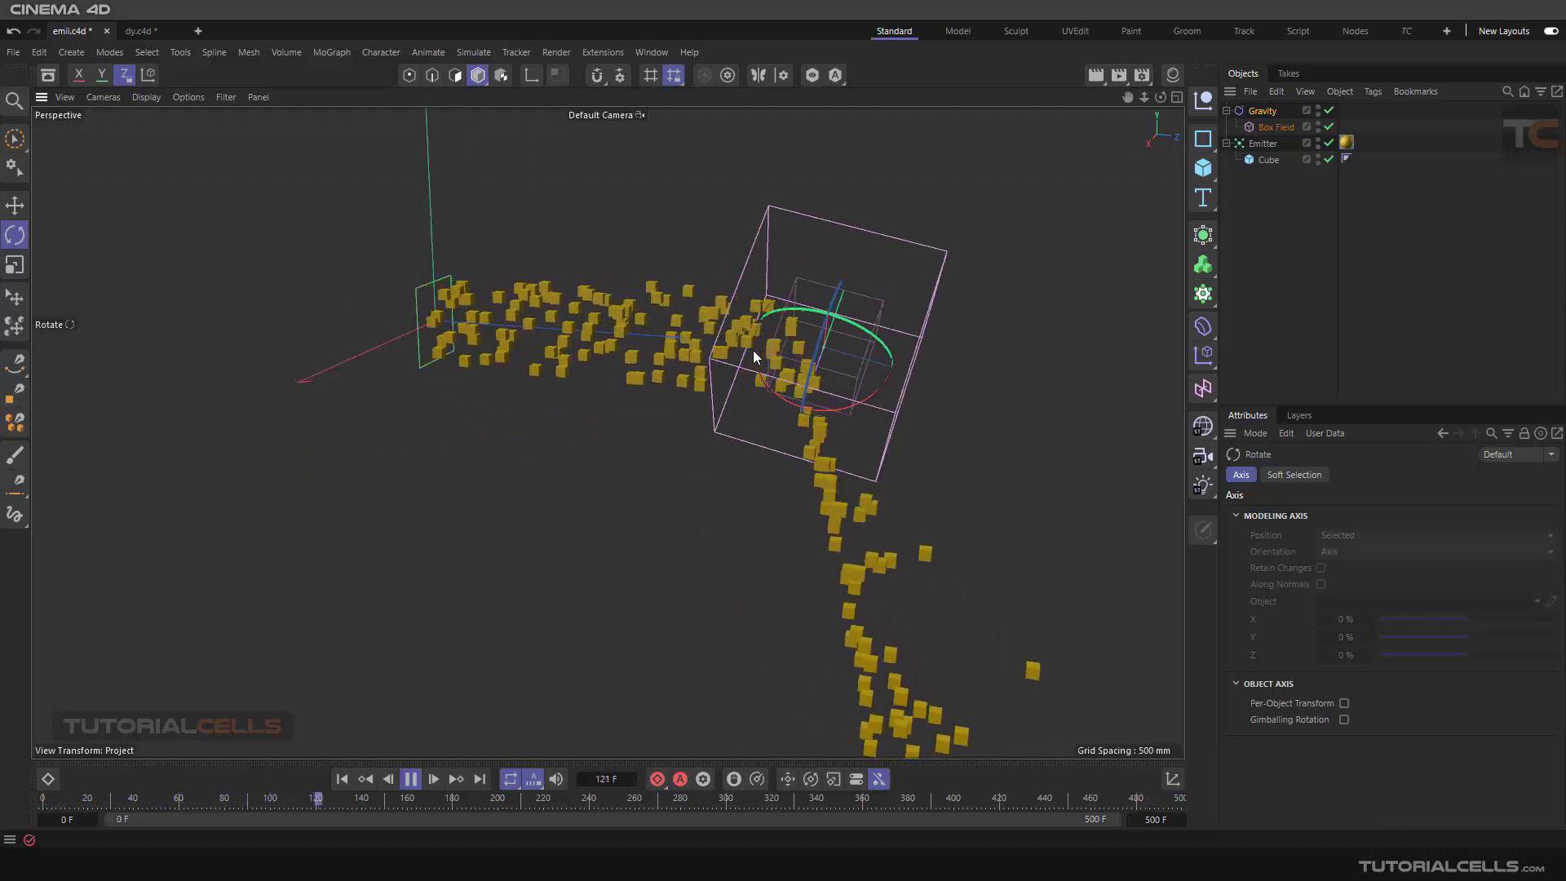
{"action": "left_click_drag", "start_coordinate": [748, 367], "coordinate": [709, 361], "text": "alt"}
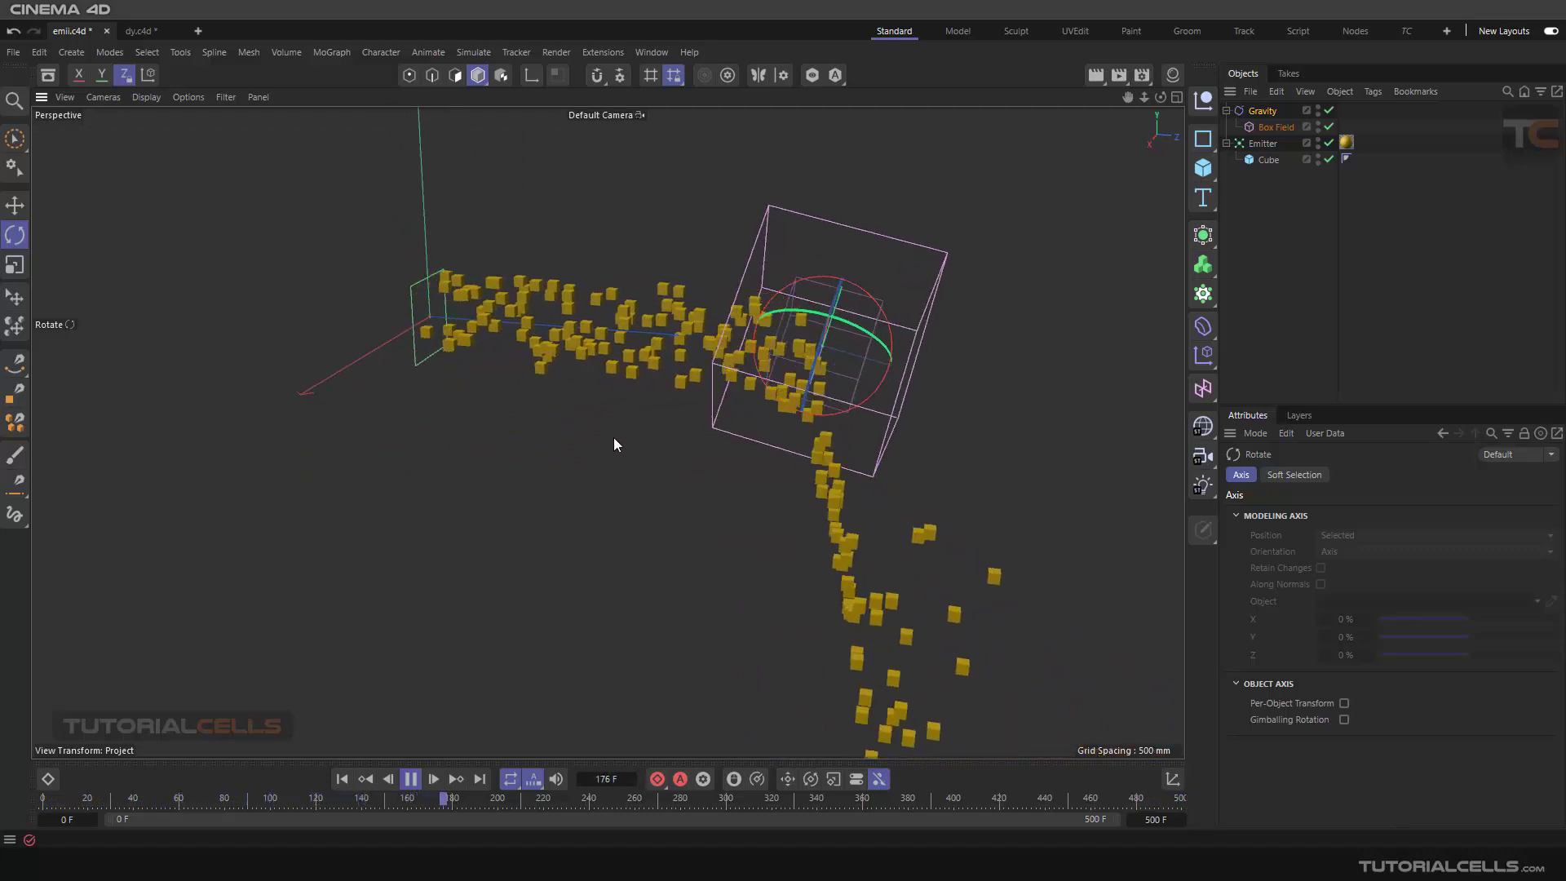
{"action": "mouse_move", "coordinate": [810, 355]}
{"action": "left_mouse_down"}
{"action": "mouse_move", "coordinate": [784, 349]}
{"action": "mouse_move", "coordinate": [810, 350]}
{"action": "left_mouse_up"}
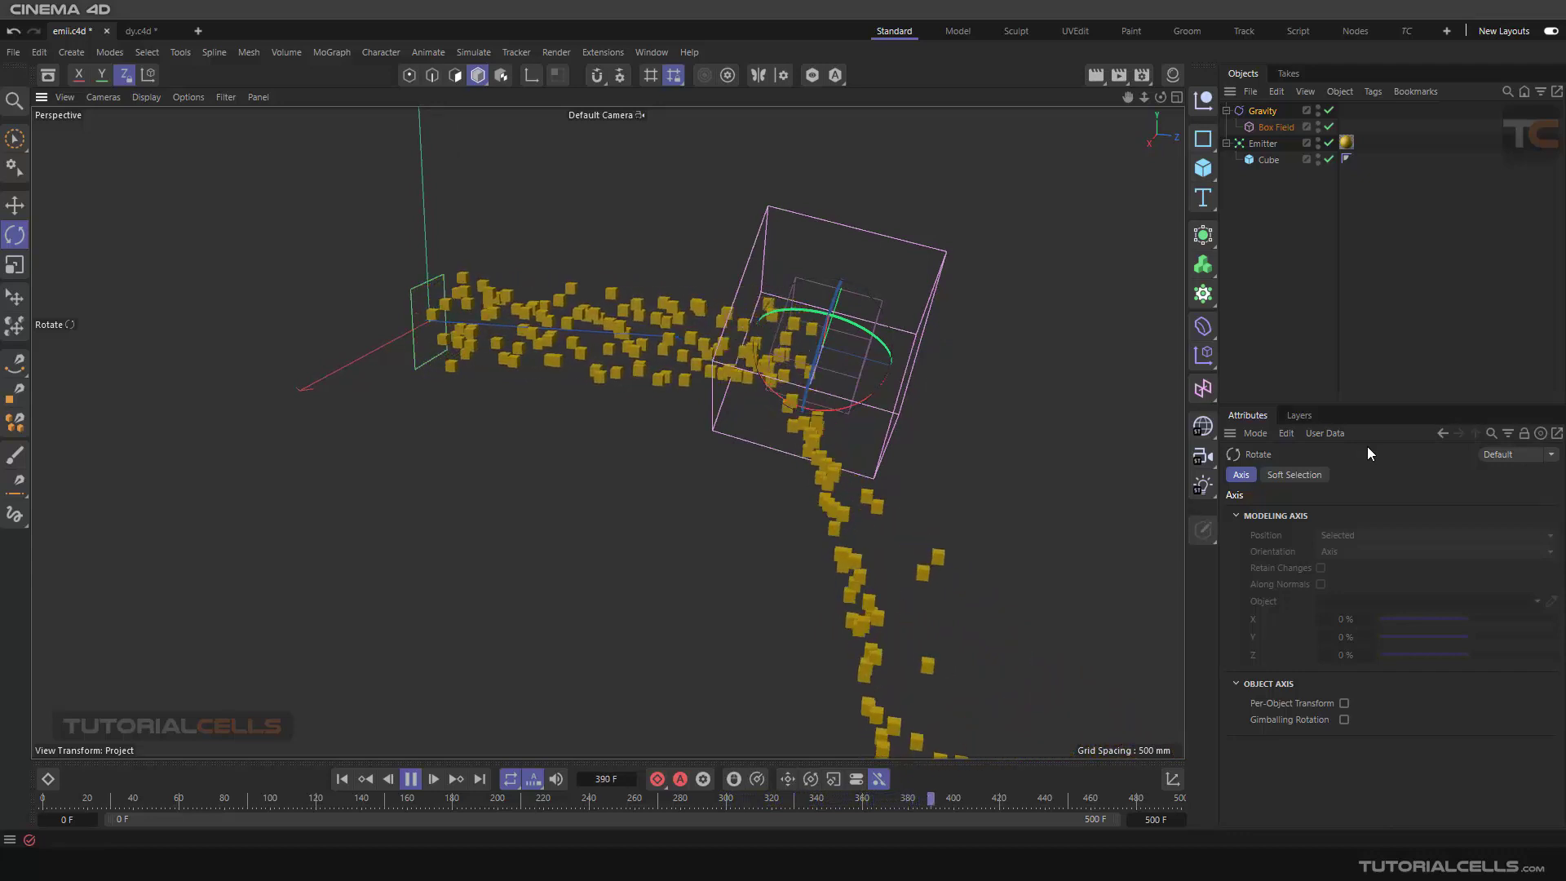
- Delete the Gravity object together with its Box Field and rewind the emitter animation to the start
{"action": "left_click", "coordinate": [1251, 114]}
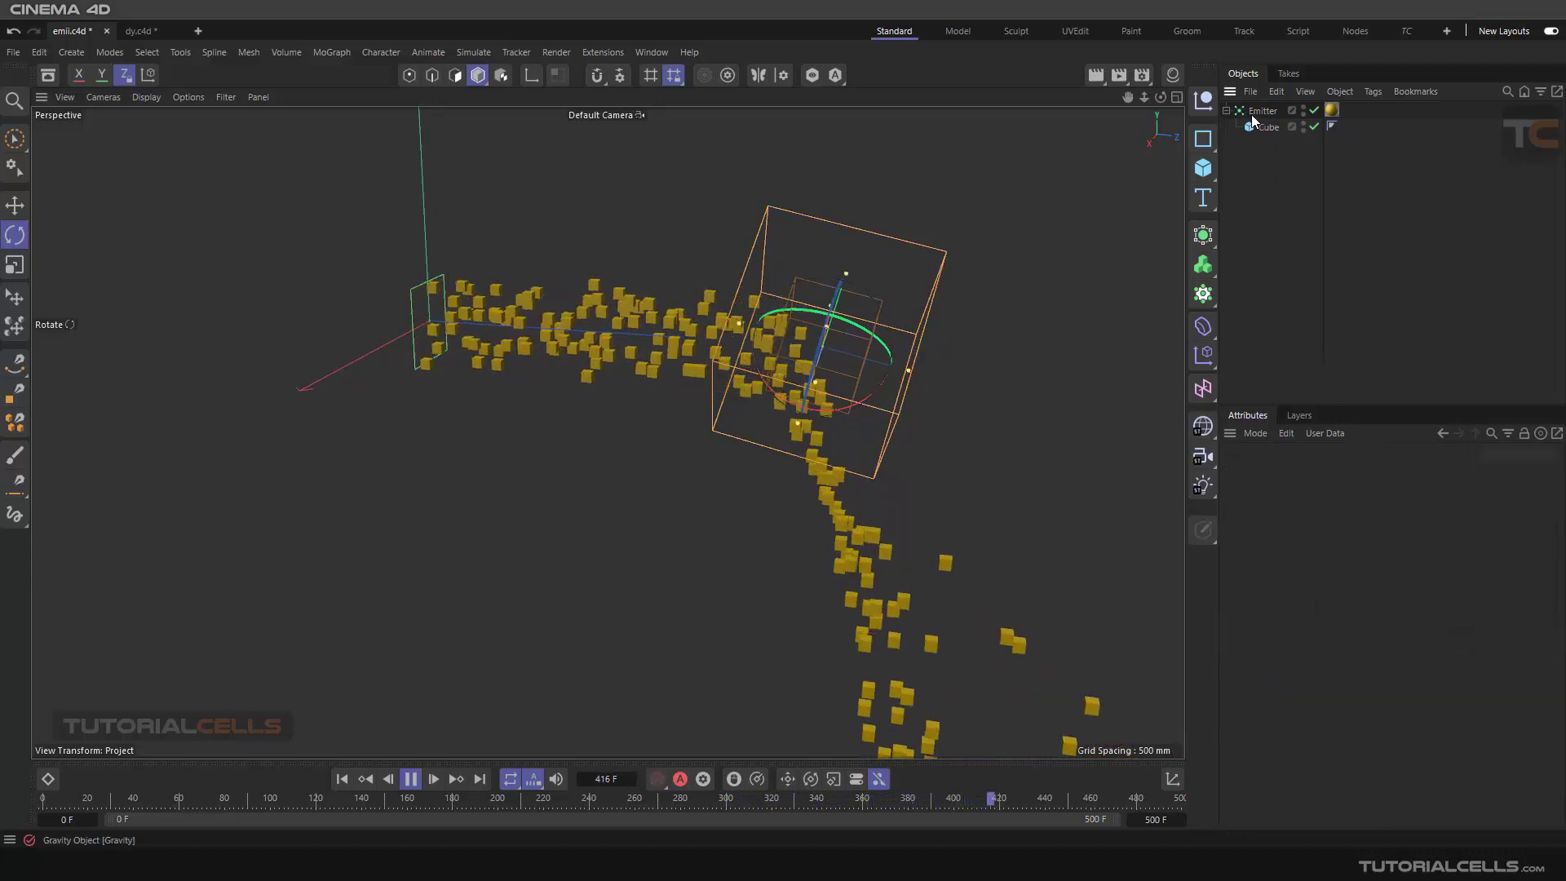
{"action": "key", "text": "Delete"}
{"action": "left_click", "coordinate": [346, 778]}
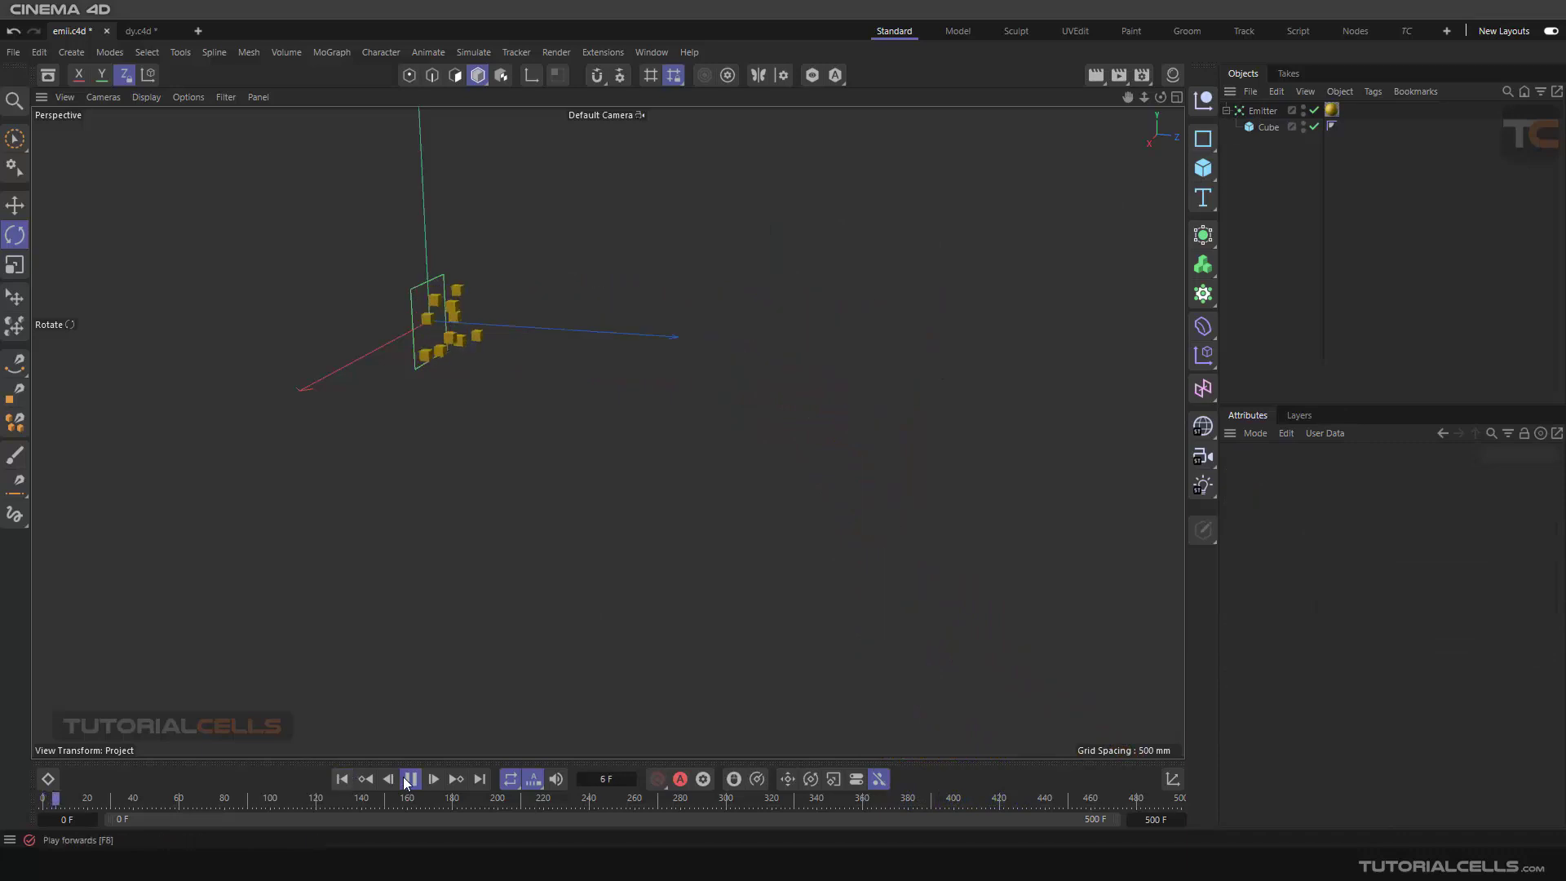
- Switch to the dy.c4d project, play the fall of the cloned spheres onto the plane and rewind it
{"action": "left_click", "coordinate": [147, 34]}
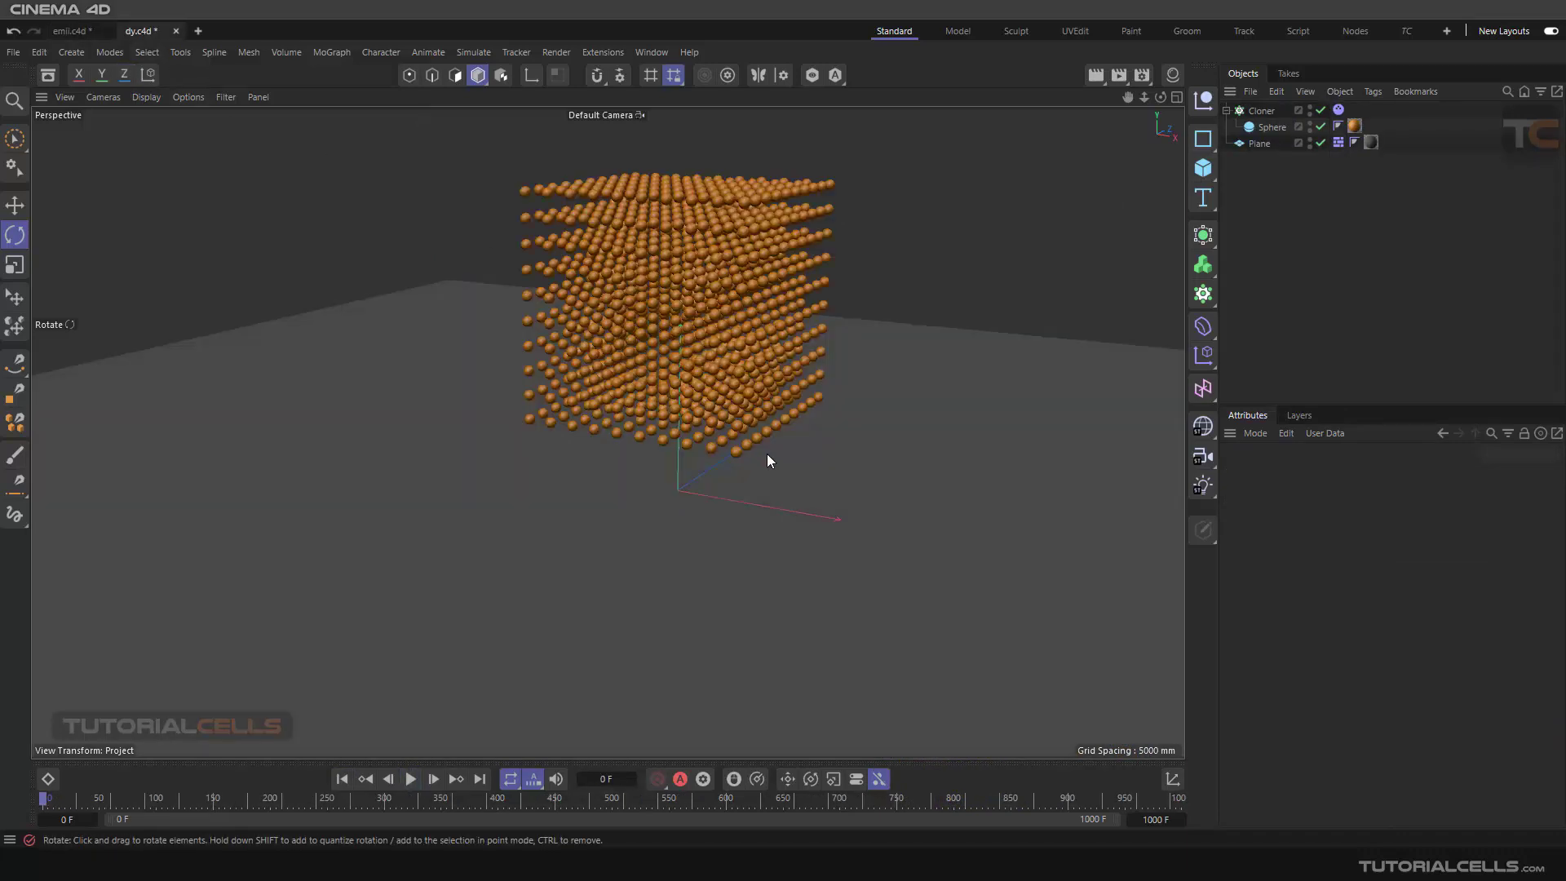
{"action": "left_click", "coordinate": [406, 779]}
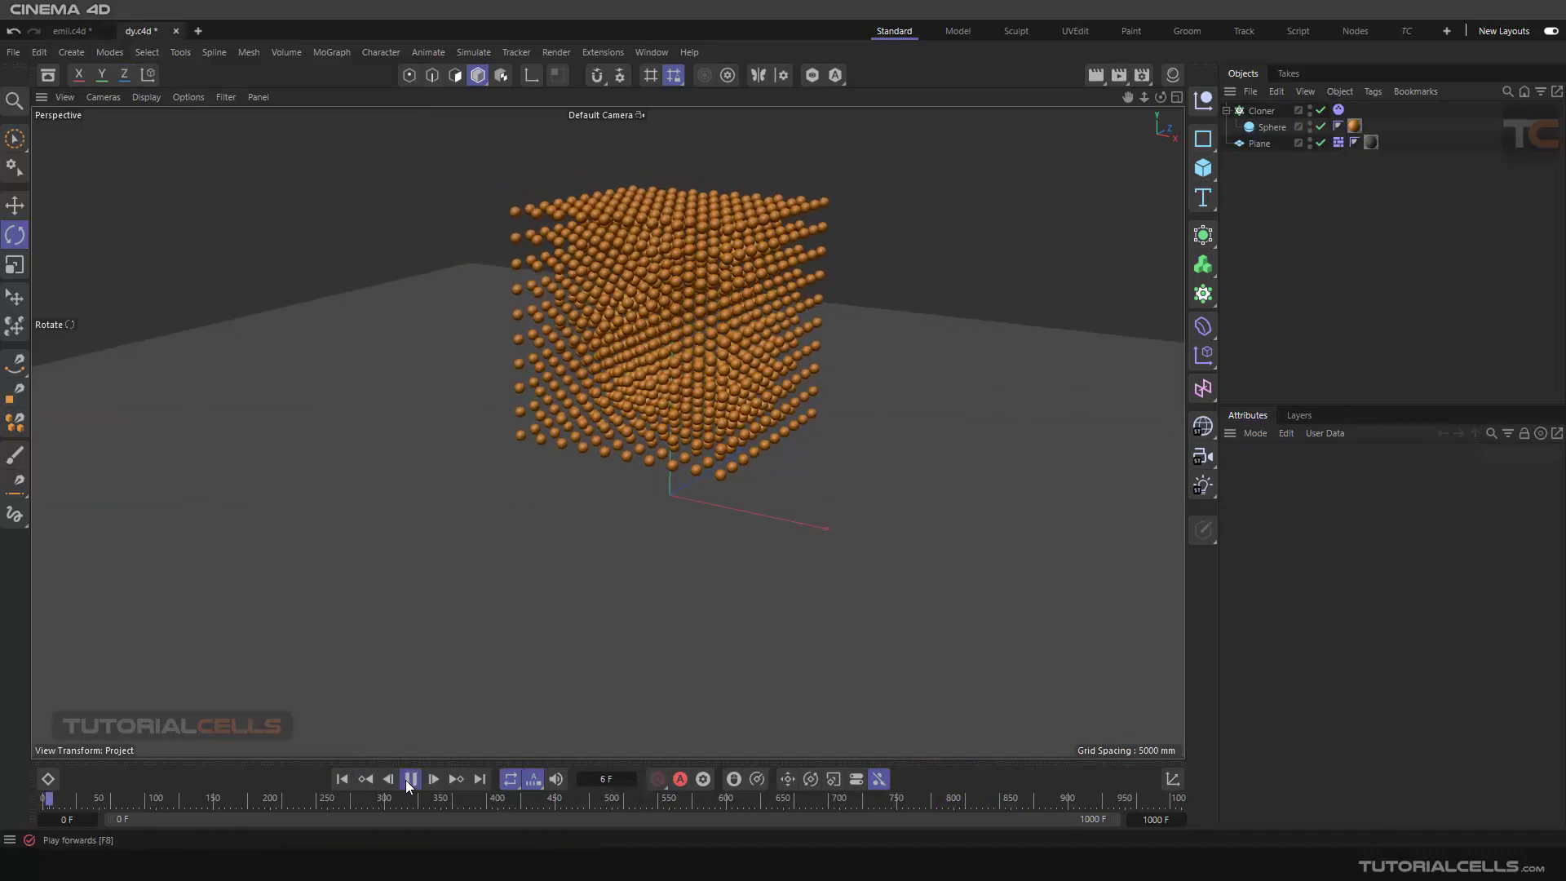
{"action": "left_click", "coordinate": [409, 779]}
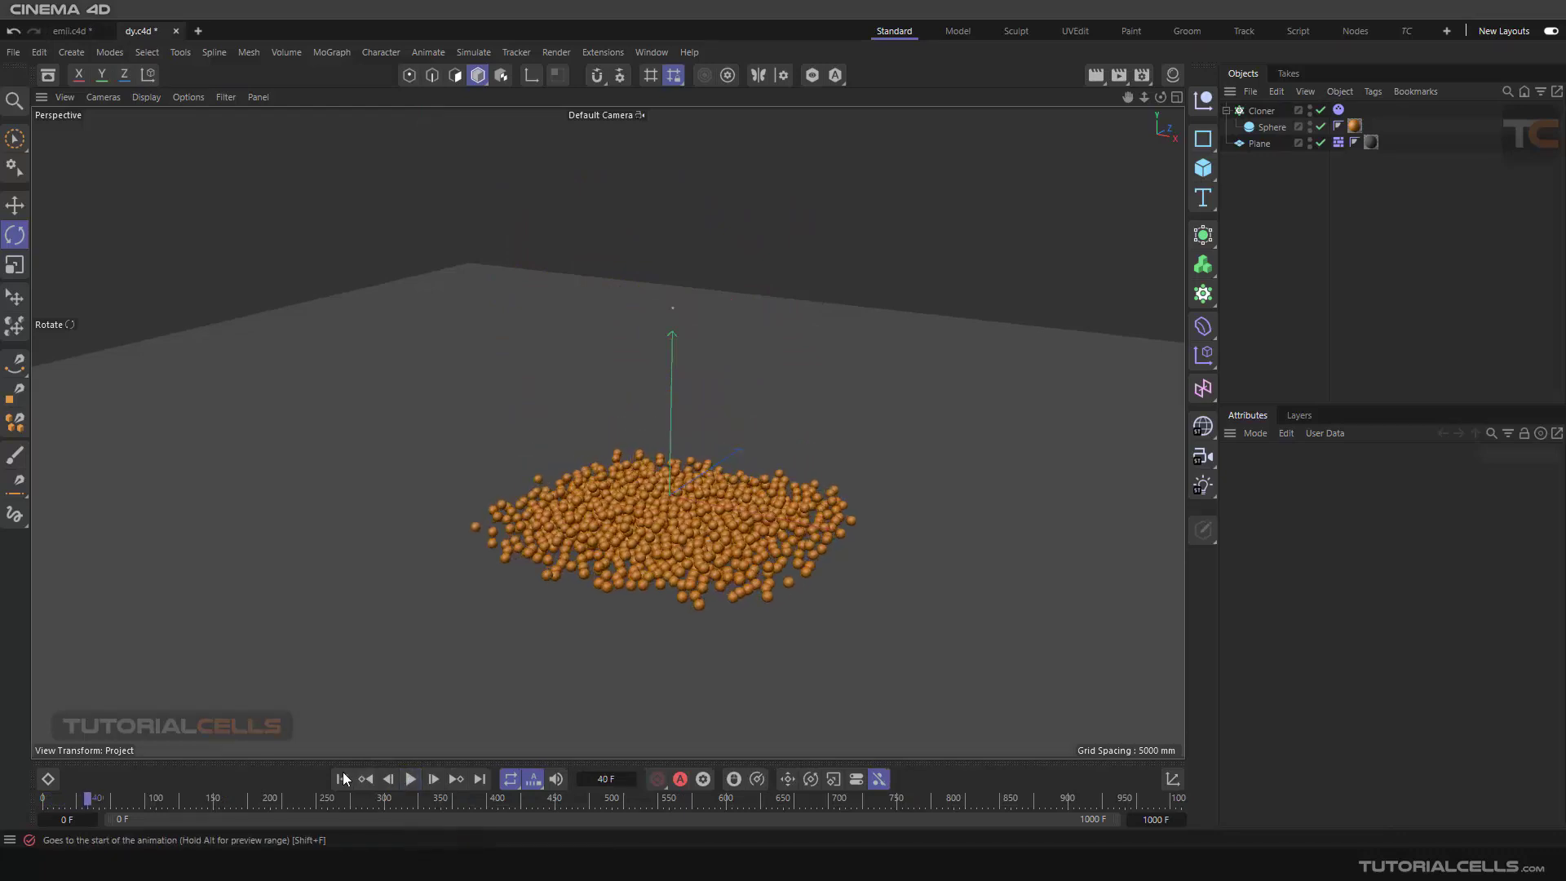
{"action": "left_click", "coordinate": [342, 778]}
- Add a Gravity force to the scene with the cloned dynamic spheres
{"action": "left_click_drag", "start_coordinate": [750, 441], "coordinate": [701, 383], "text": "alt"}
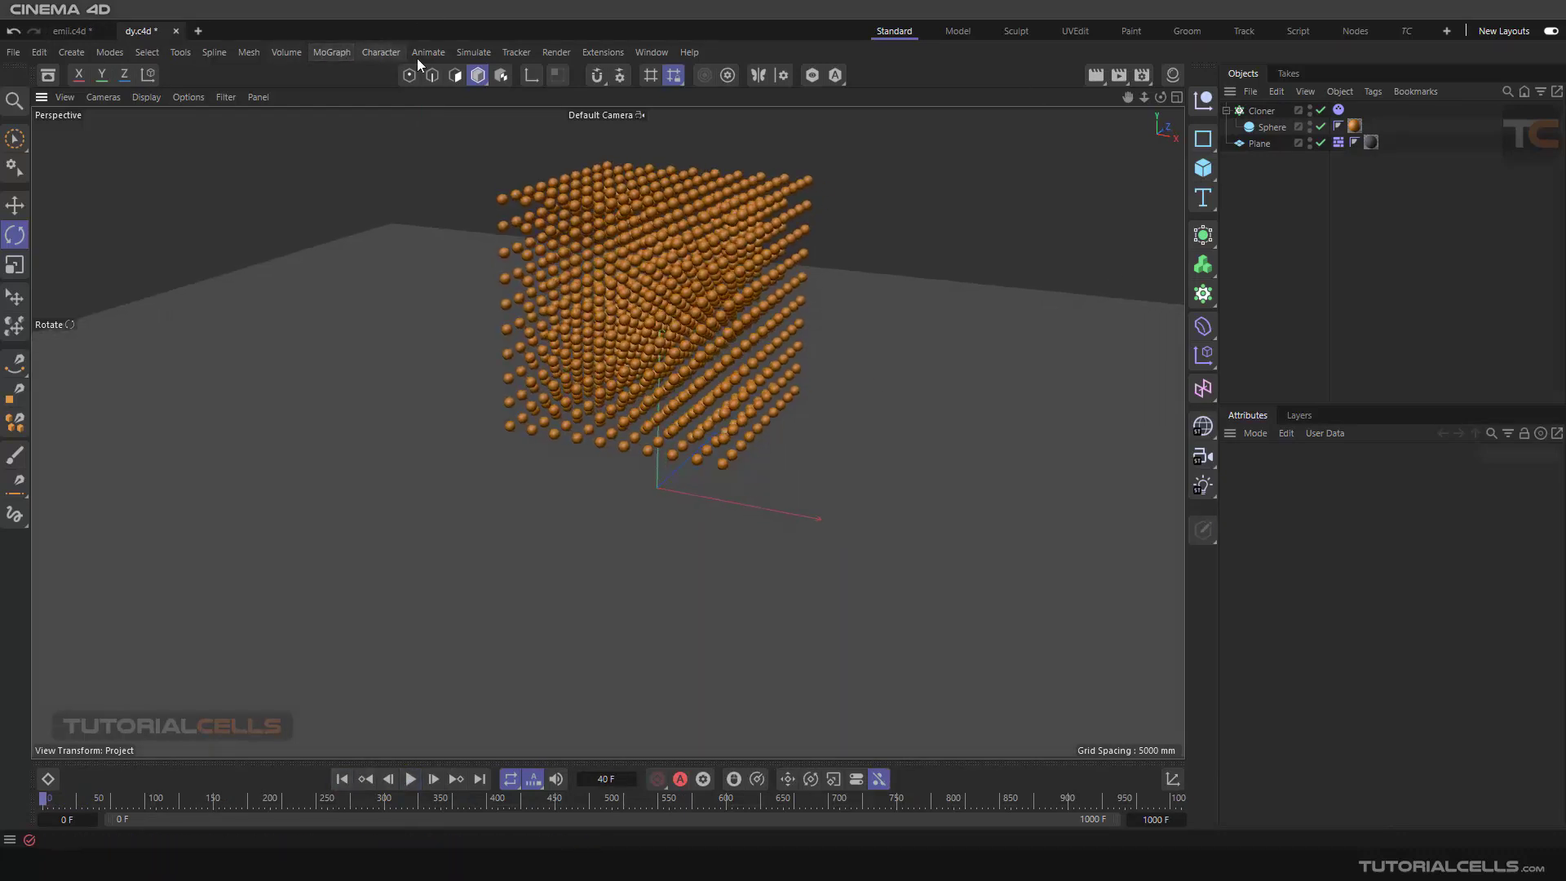
{"action": "left_click", "coordinate": [469, 53]}
{"action": "mouse_move", "coordinate": [550, 85]}
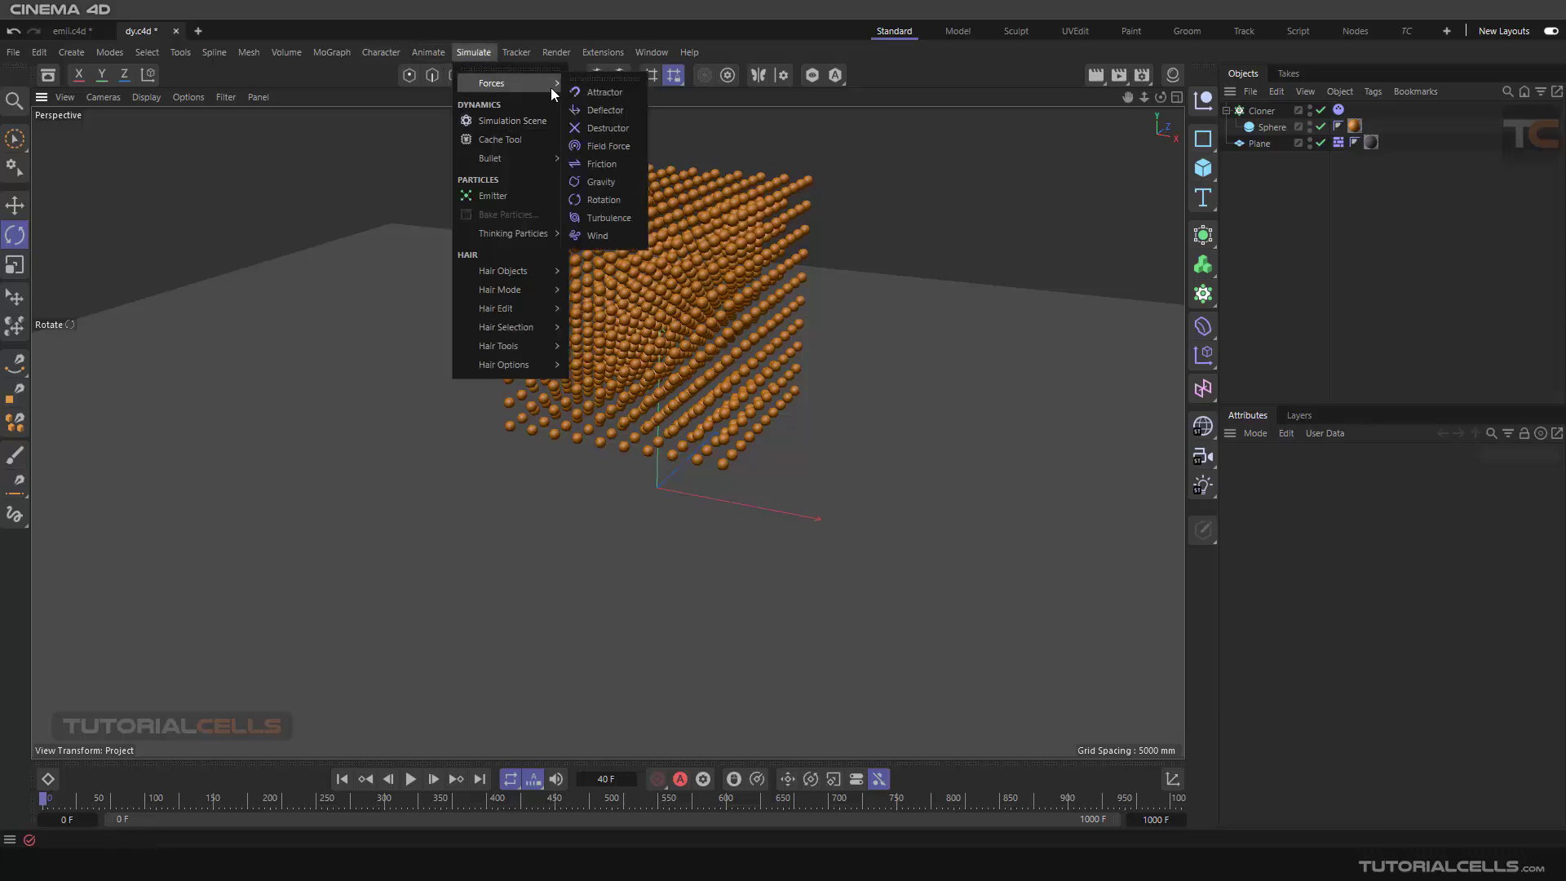
{"action": "left_click", "coordinate": [614, 183]}
- Raise the Gravity object slightly above the plane and rotate it to point sideways along the X axis
{"action": "left_click_drag", "start_coordinate": [718, 317], "coordinate": [669, 287], "text": "alt"}
{"action": "left_click", "coordinate": [14, 204]}
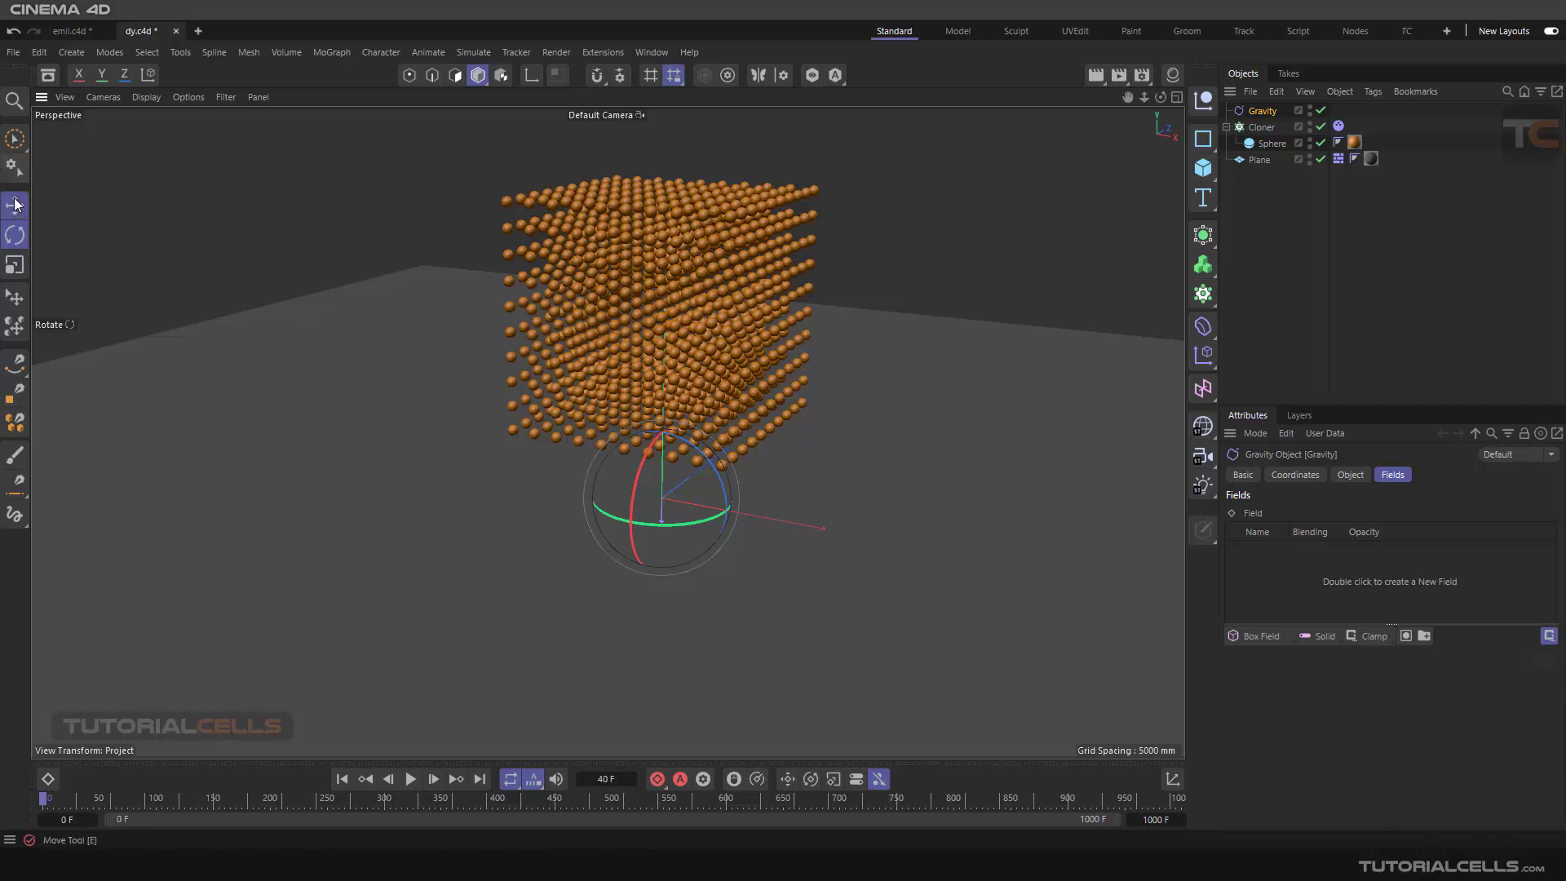
{"action": "mouse_move", "coordinate": [662, 441]}
{"action": "left_mouse_down", "text": "alt"}
{"action": "mouse_move", "coordinate": [667, 483]}
{"action": "mouse_move", "coordinate": [647, 426]}
{"action": "mouse_move", "coordinate": [656, 444]}
{"action": "left_mouse_up", "text": "alt"}
{"action": "left_click", "coordinate": [13, 237]}
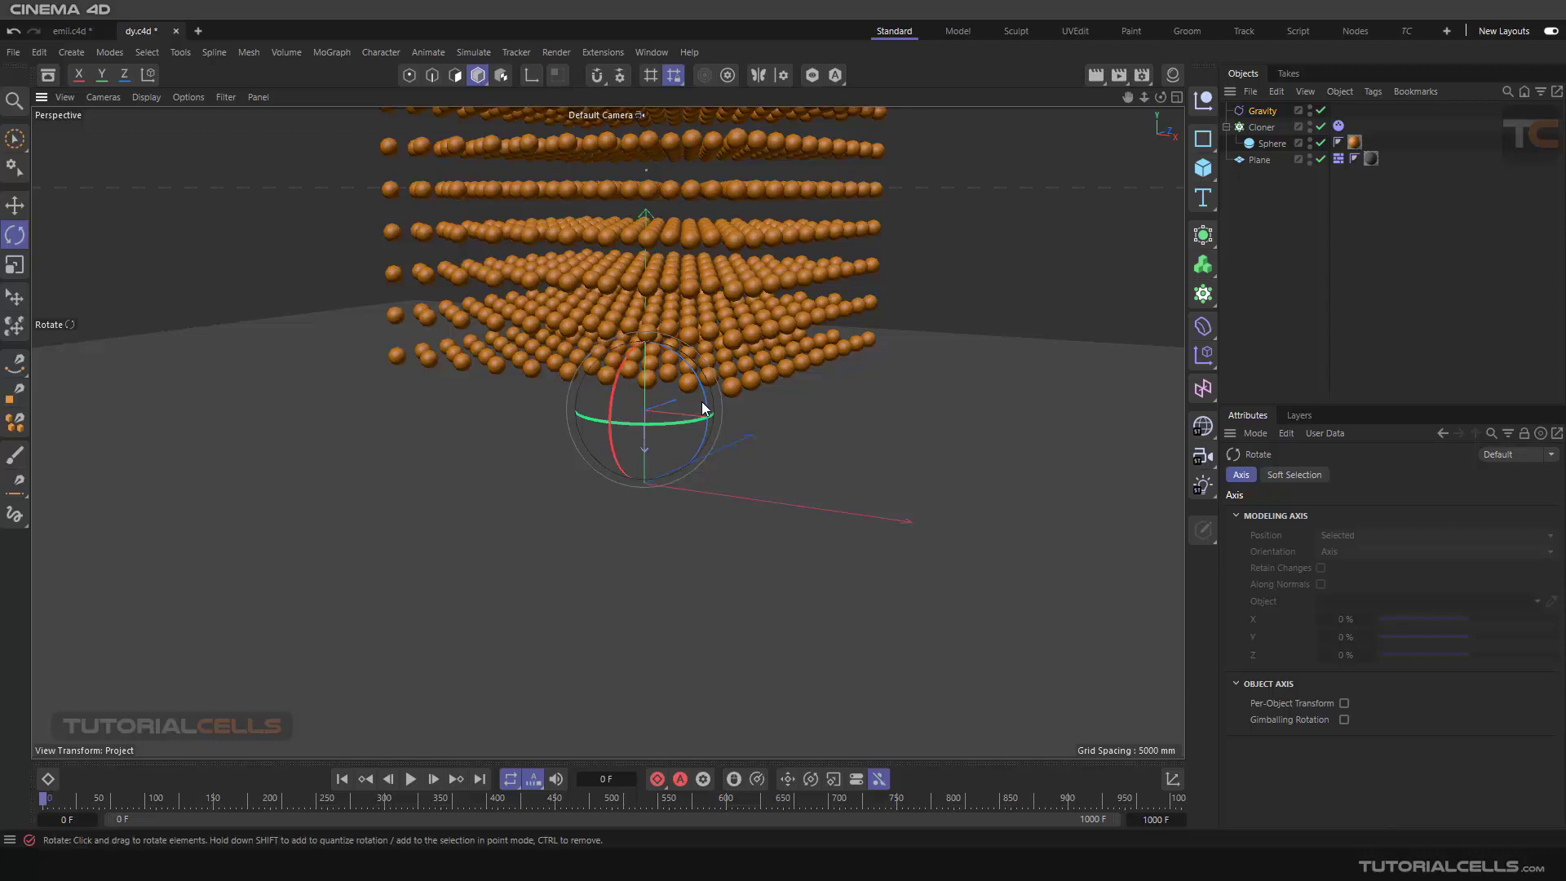
{"action": "mouse_move", "coordinate": [703, 400]}
{"action": "left_mouse_down"}
{"action": "mouse_move", "coordinate": [659, 349]}
{"action": "mouse_move", "coordinate": [530, 527]}
{"action": "left_mouse_up"}
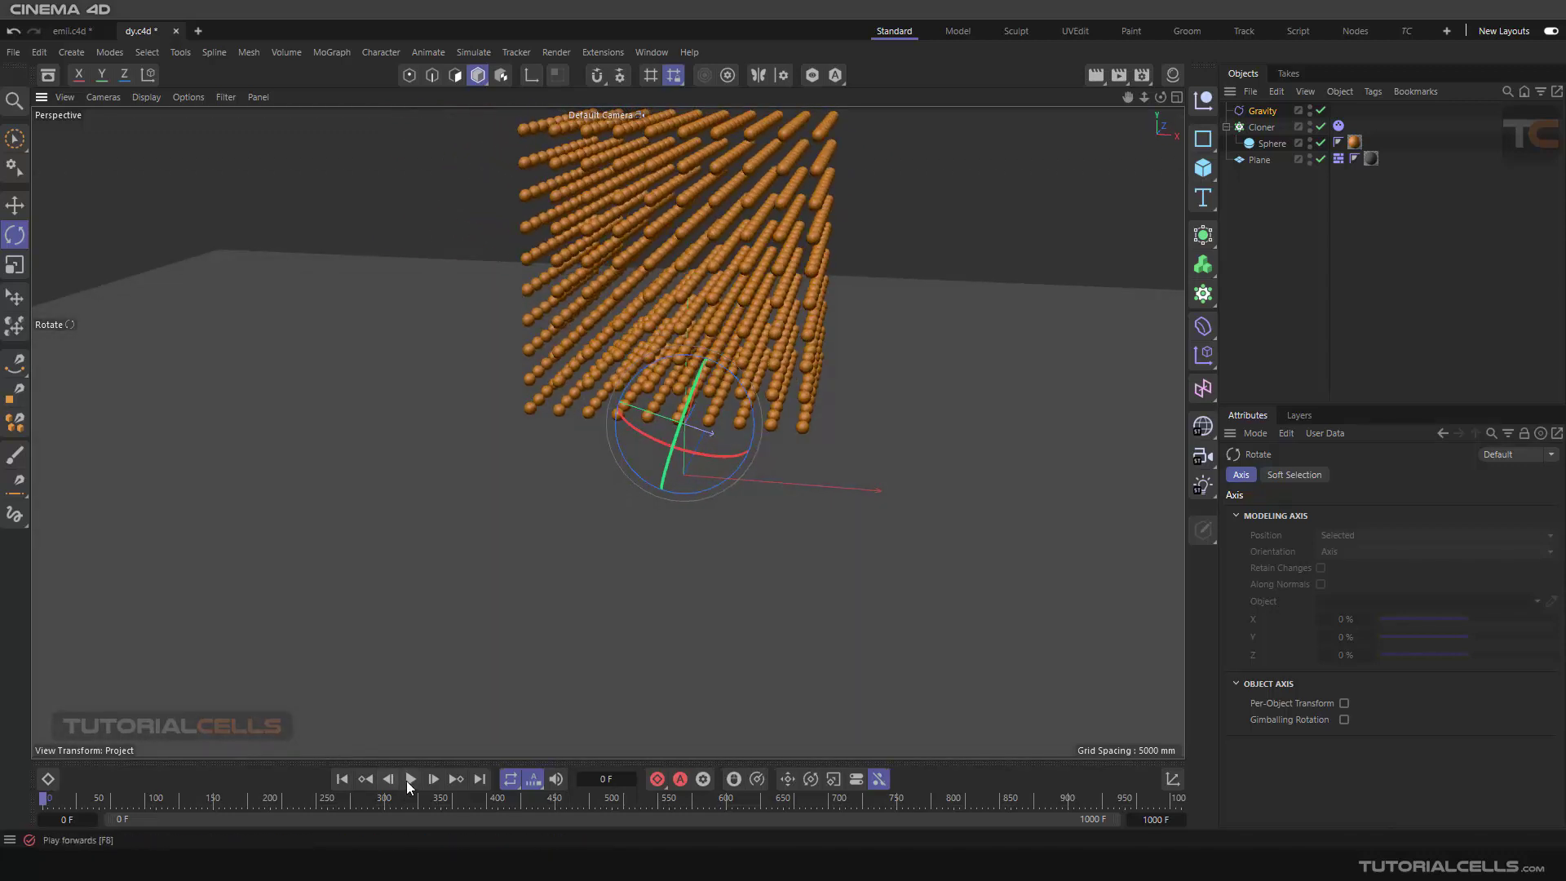
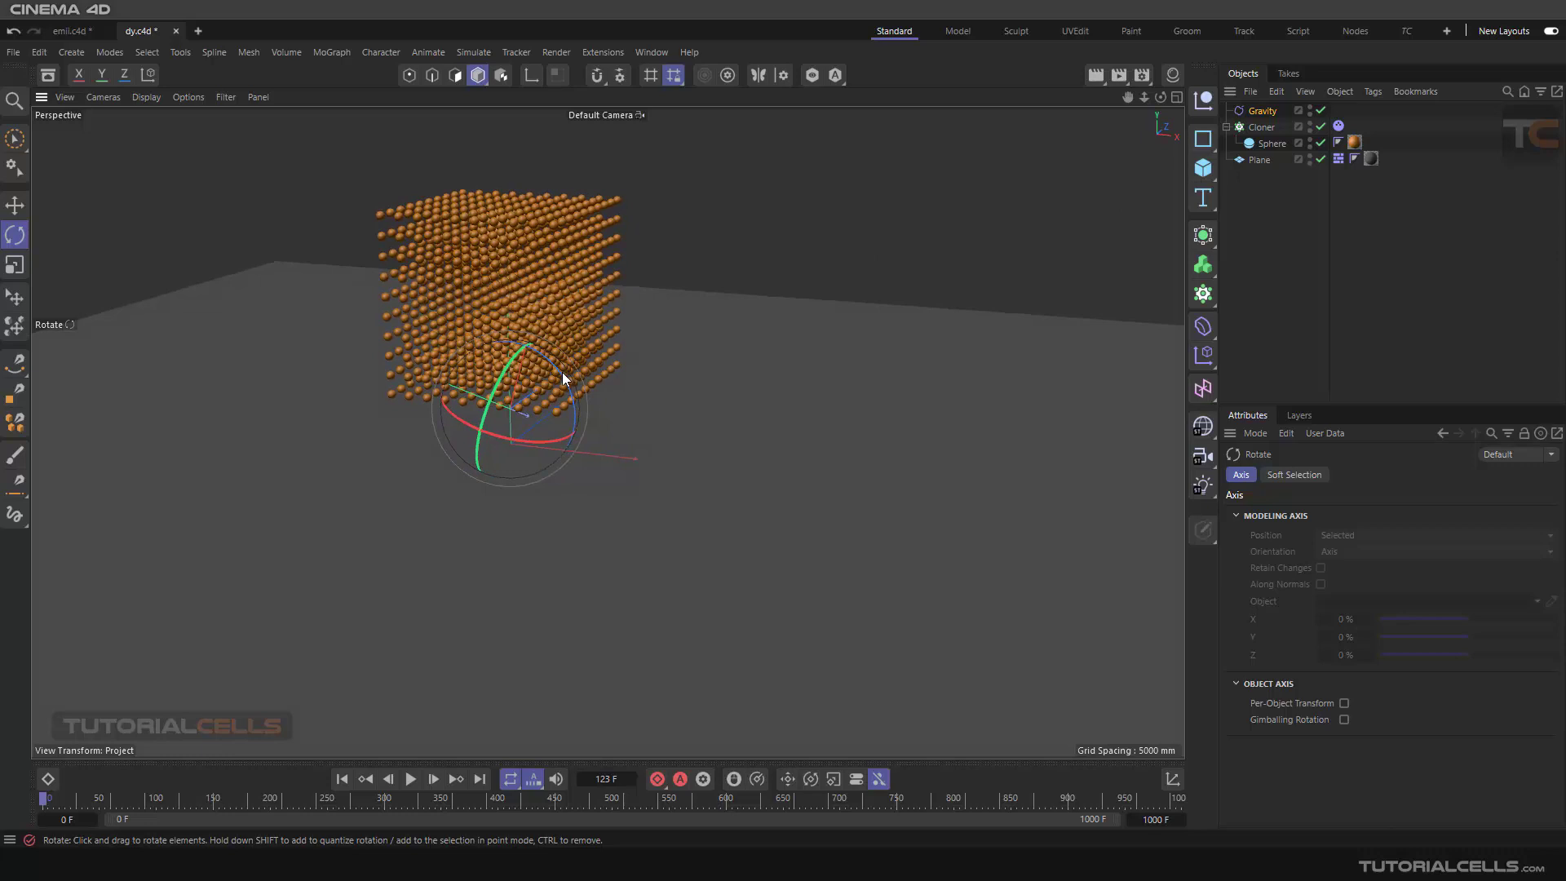
- Set the Gravity object's mode to Force, play the simulation of the spheres and rewind it
{"action": "left_click", "coordinate": [561, 373]}
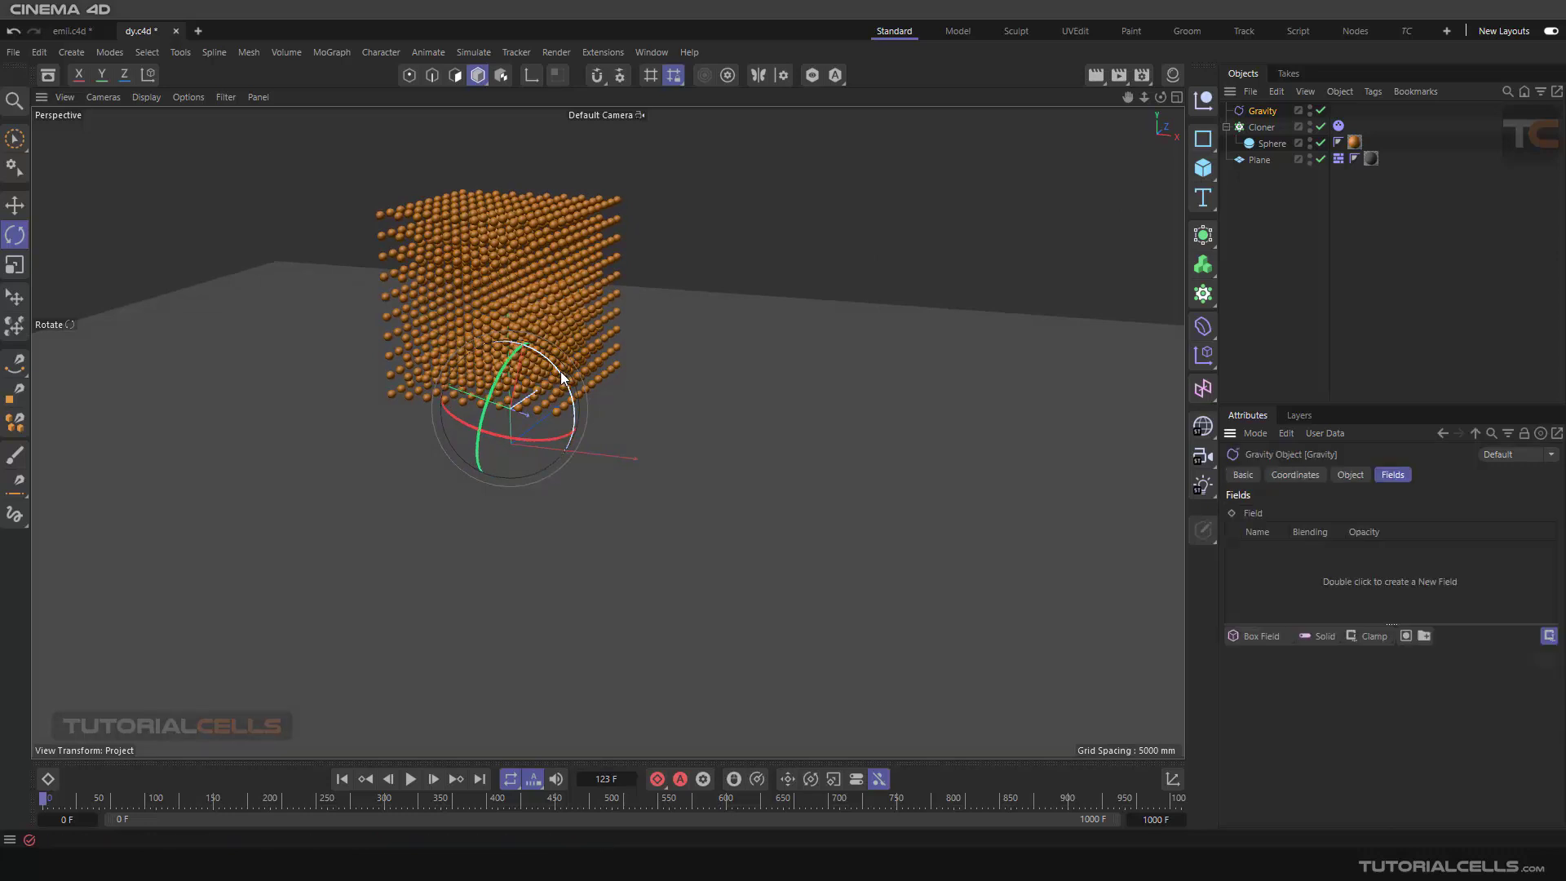
{"action": "left_click", "coordinate": [1341, 474]}
{"action": "left_click", "coordinate": [1321, 537]}
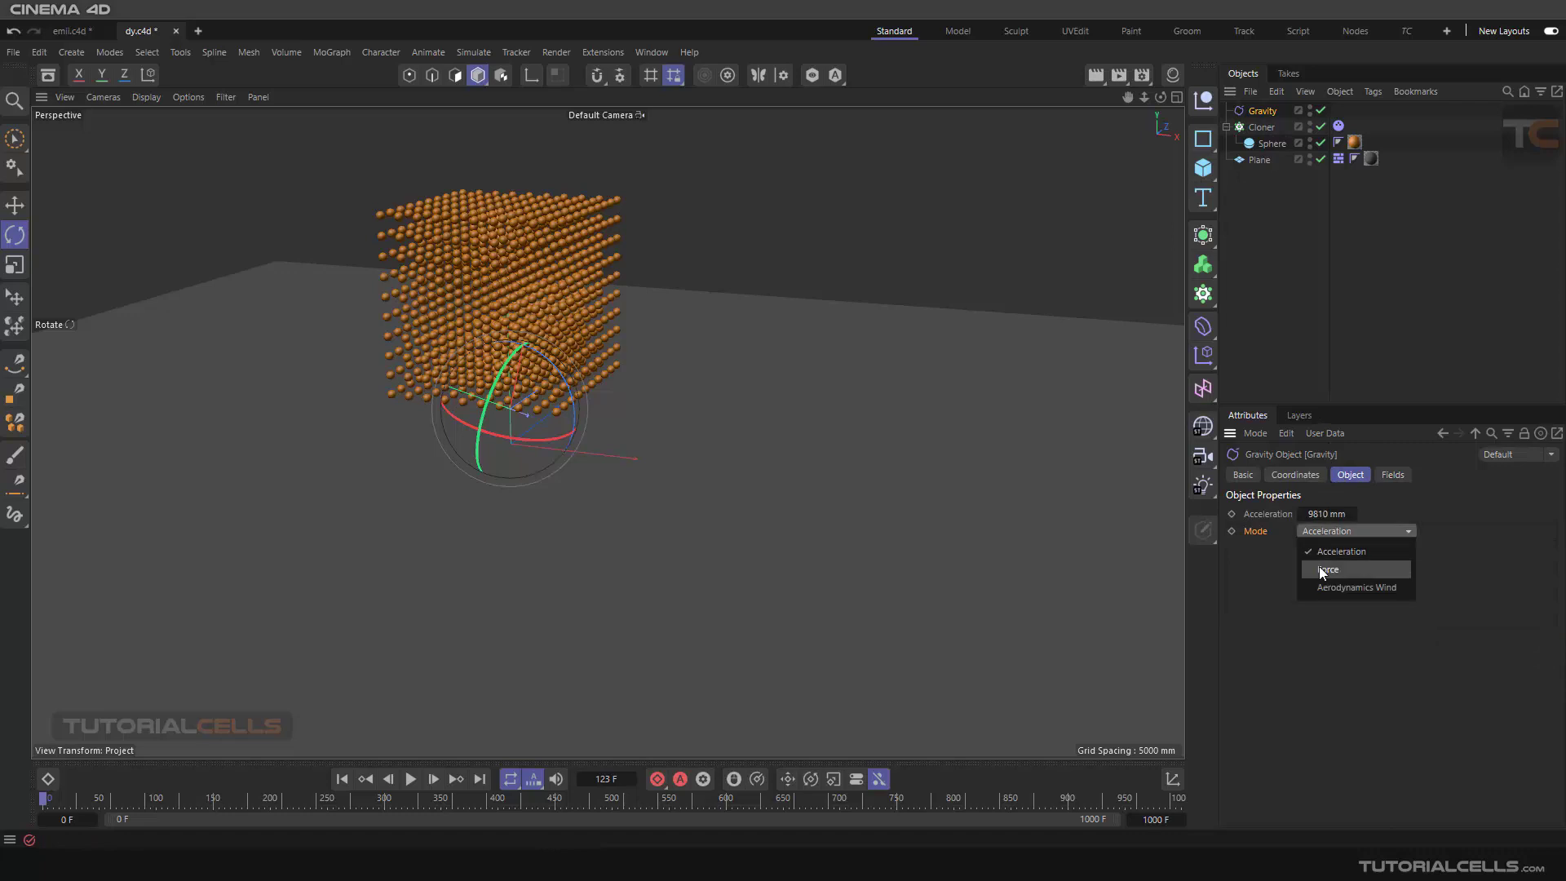
{"action": "left_click", "coordinate": [1318, 566]}
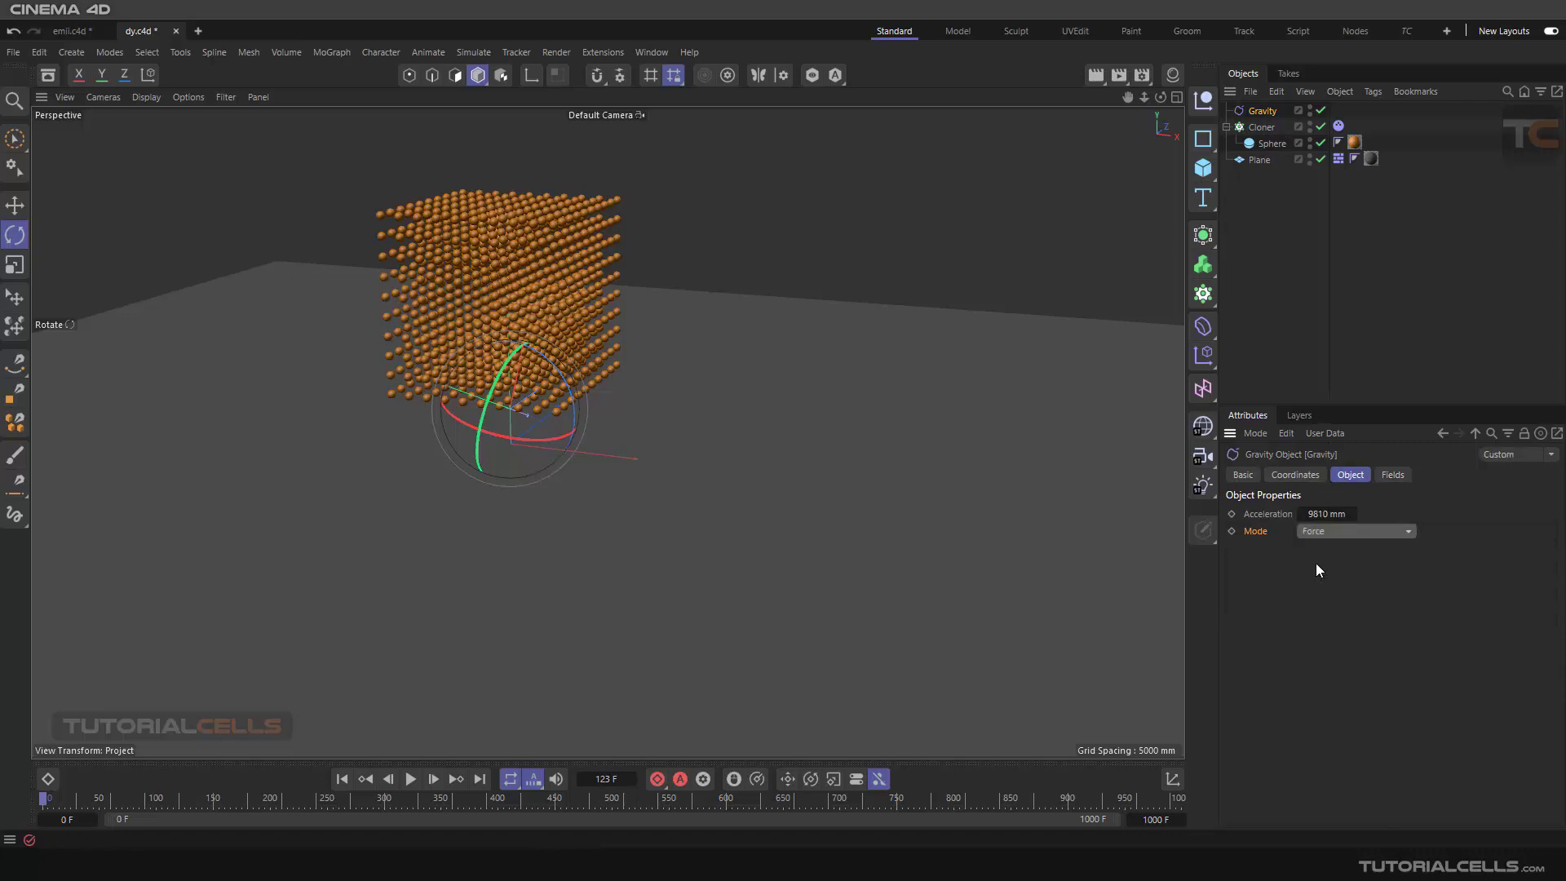
{"action": "left_click", "coordinate": [411, 782]}
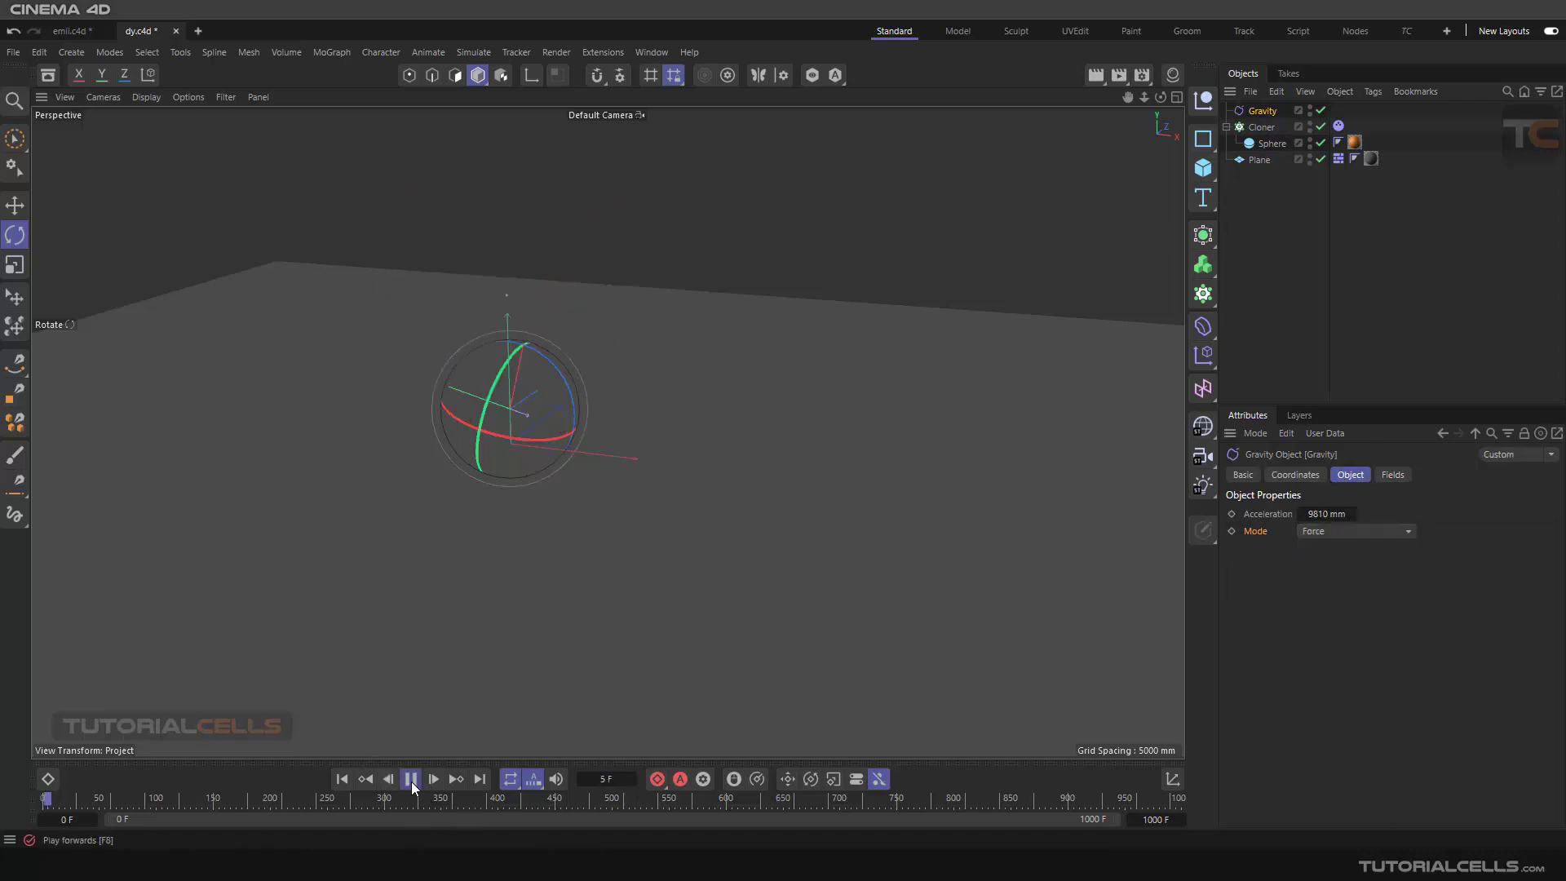
{"action": "left_click", "coordinate": [347, 778]}
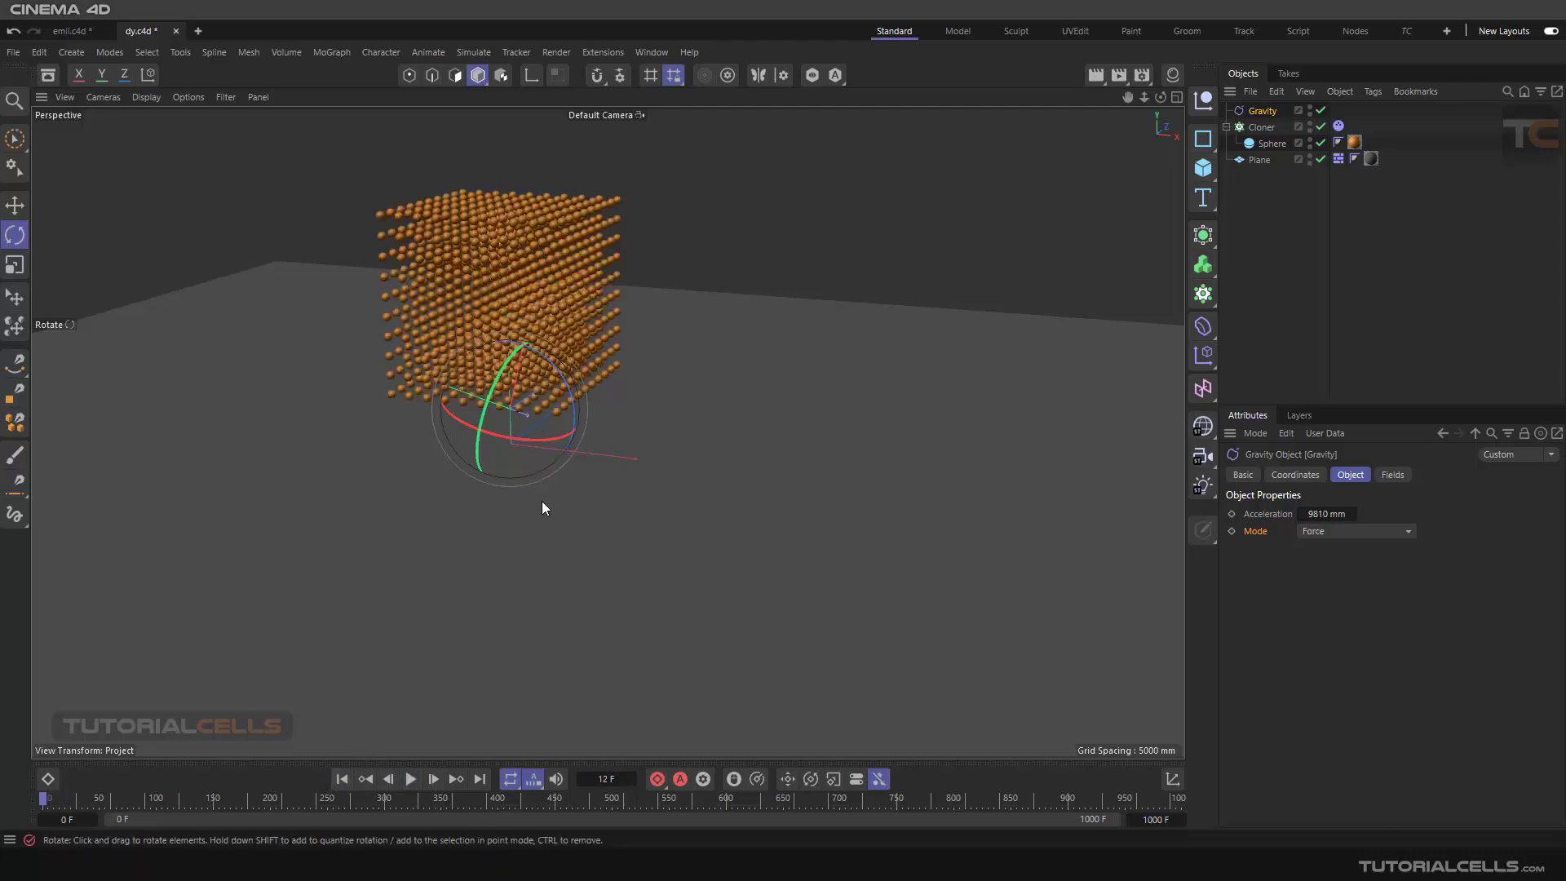
- Give the Cloner's Dynamics Body tag a Custom Mass of 272 and play the simulation
{"action": "left_click", "coordinate": [1337, 126]}
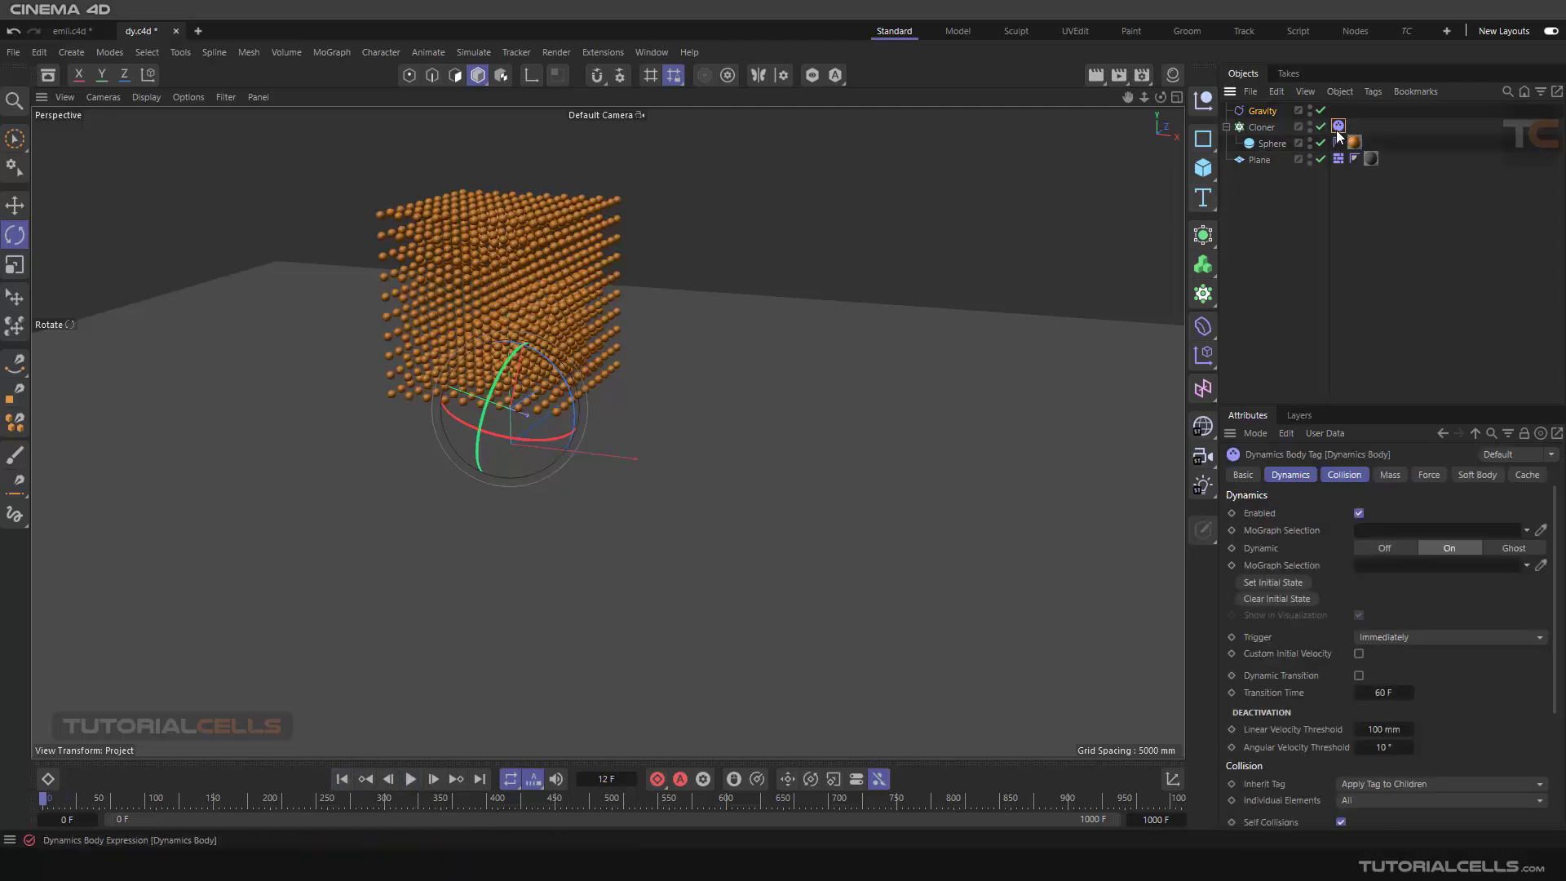
{"action": "left_click", "coordinate": [1402, 475]}
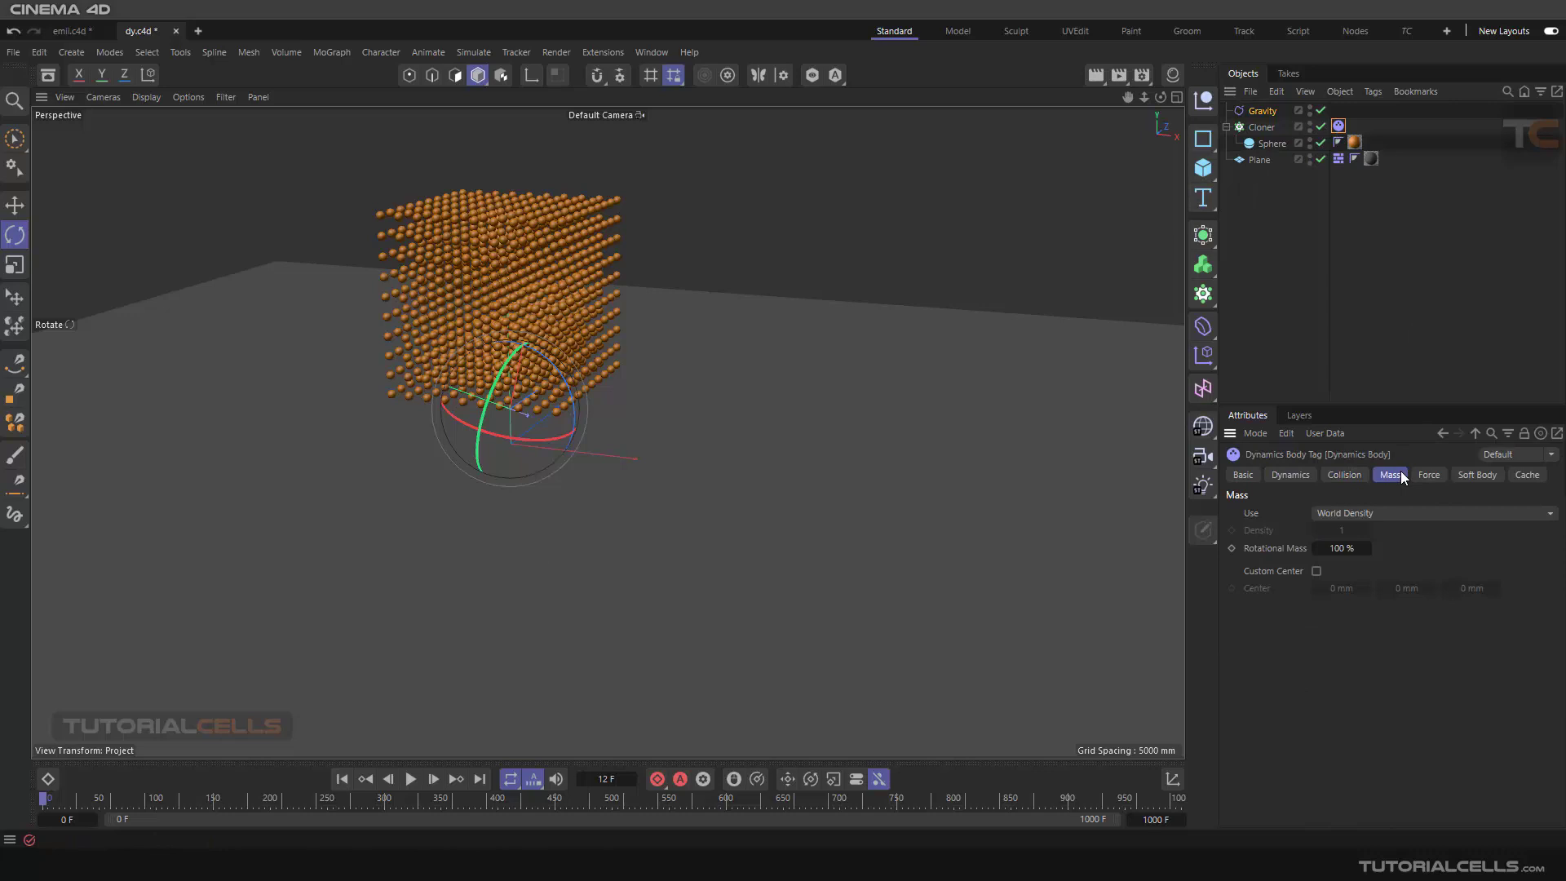
{"action": "left_click", "coordinate": [1368, 511]}
{"action": "left_click", "coordinate": [1391, 568]}
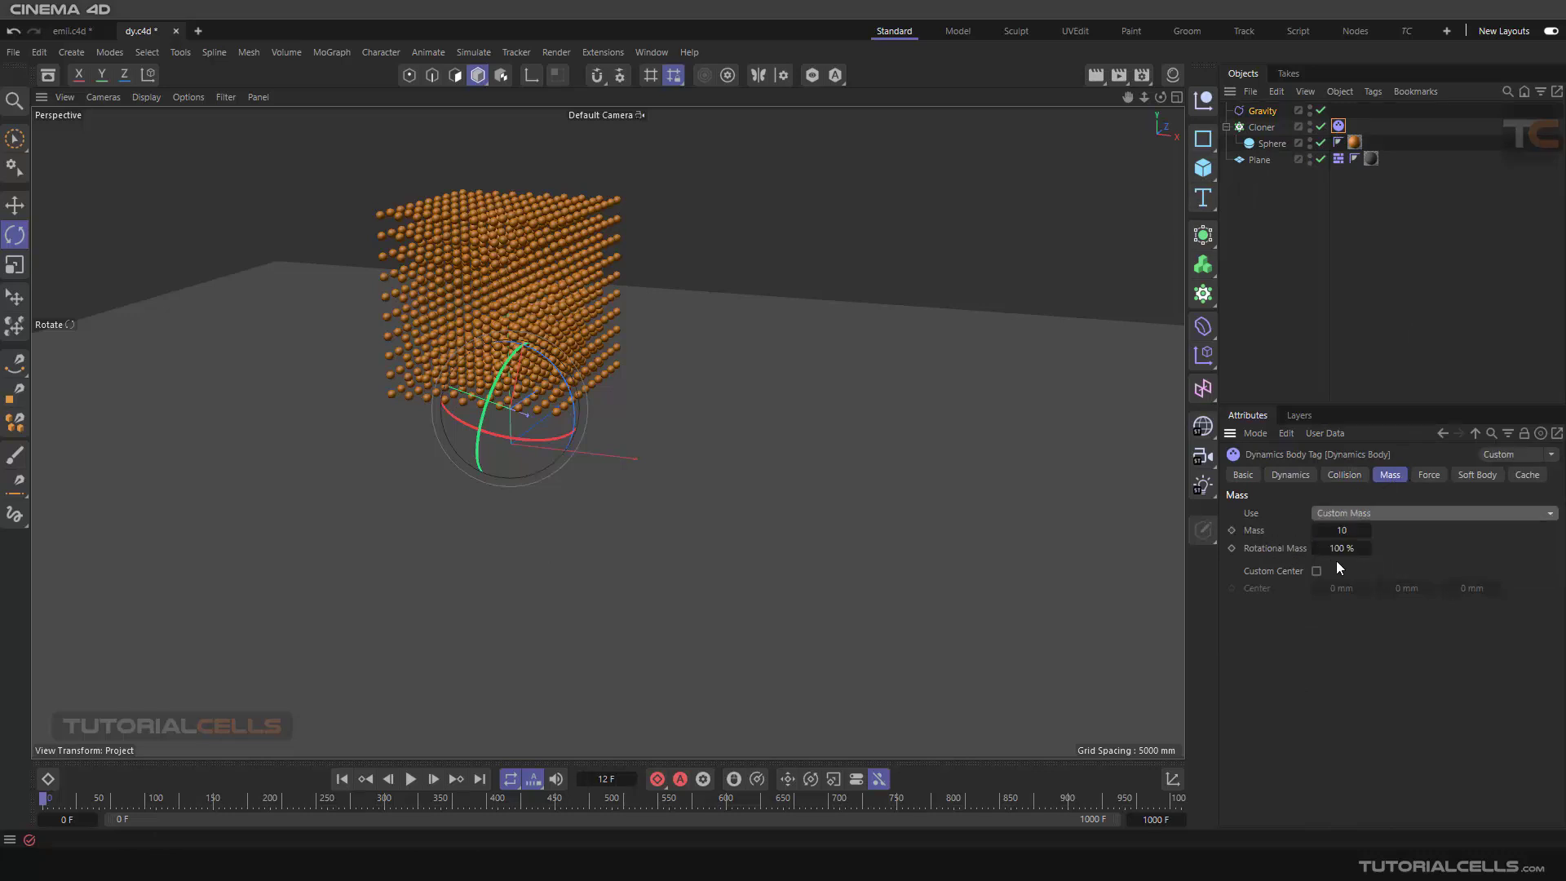
{"action": "left_click", "coordinate": [1341, 530]}
{"action": "type", "text": "272"}
{"action": "key", "text": "Return"}
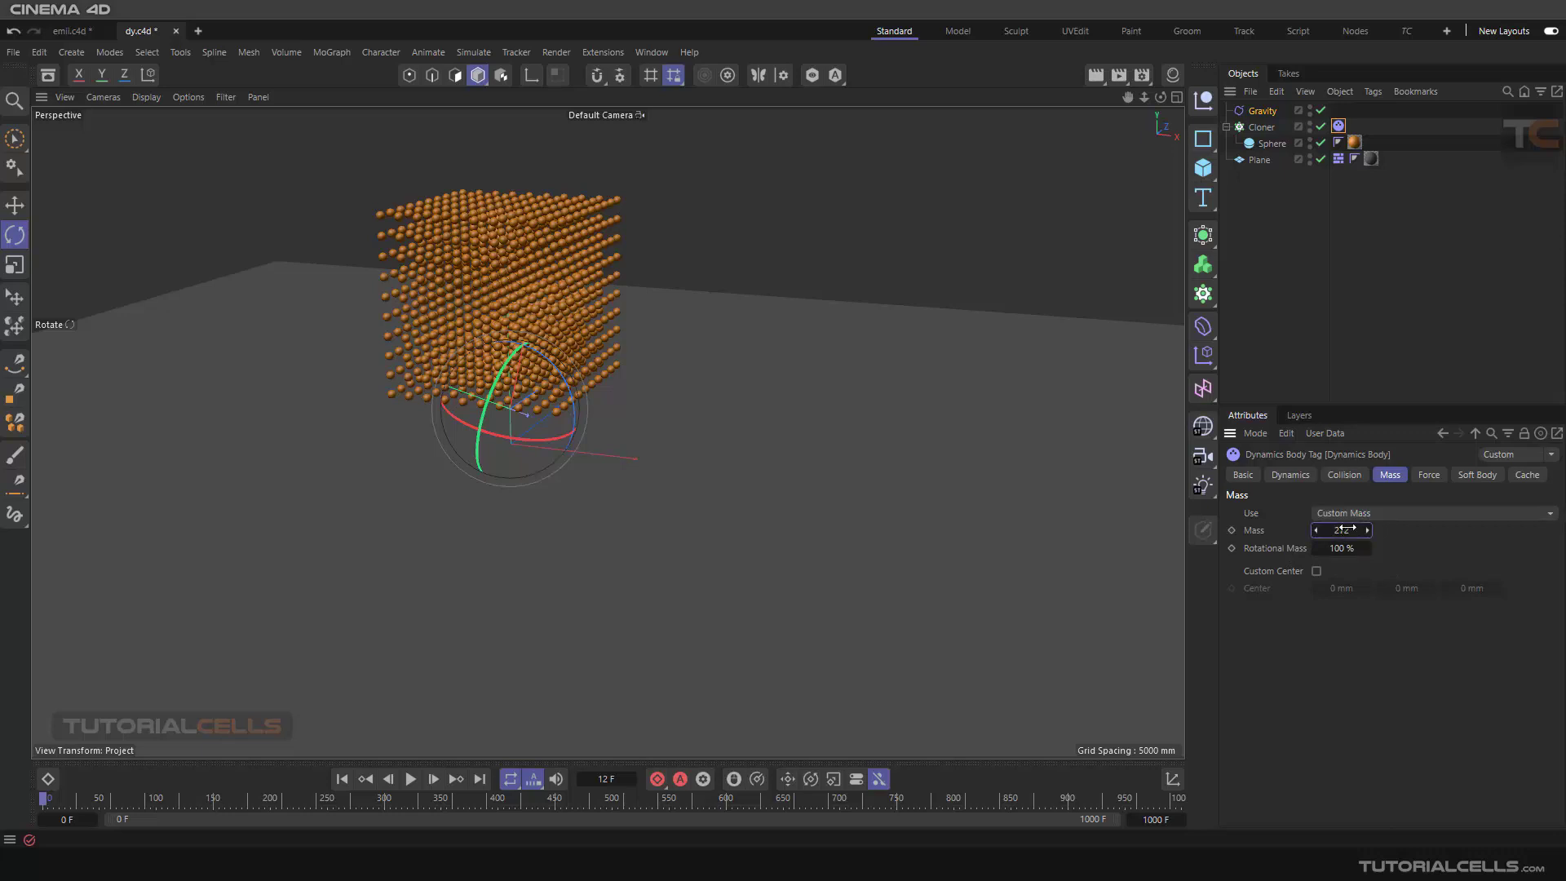
{"action": "left_click", "coordinate": [410, 779]}
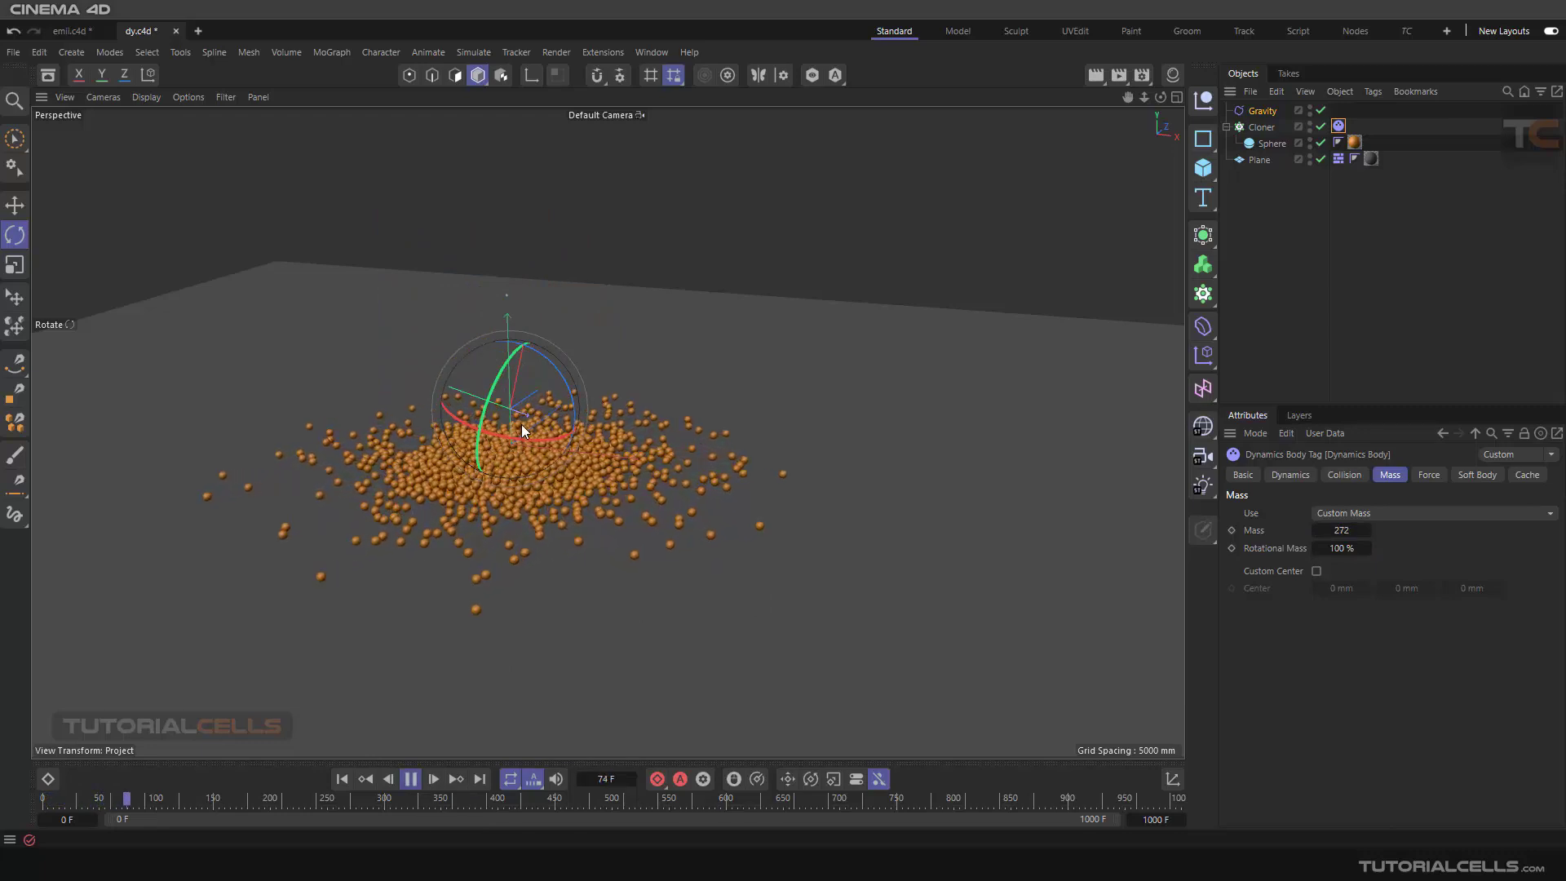
- Set the Dynamics Body tag's mass back to World Density, then stop and rewind the simulation
{"action": "left_click", "coordinate": [1331, 512]}
{"action": "left_click", "coordinate": [1333, 536]}
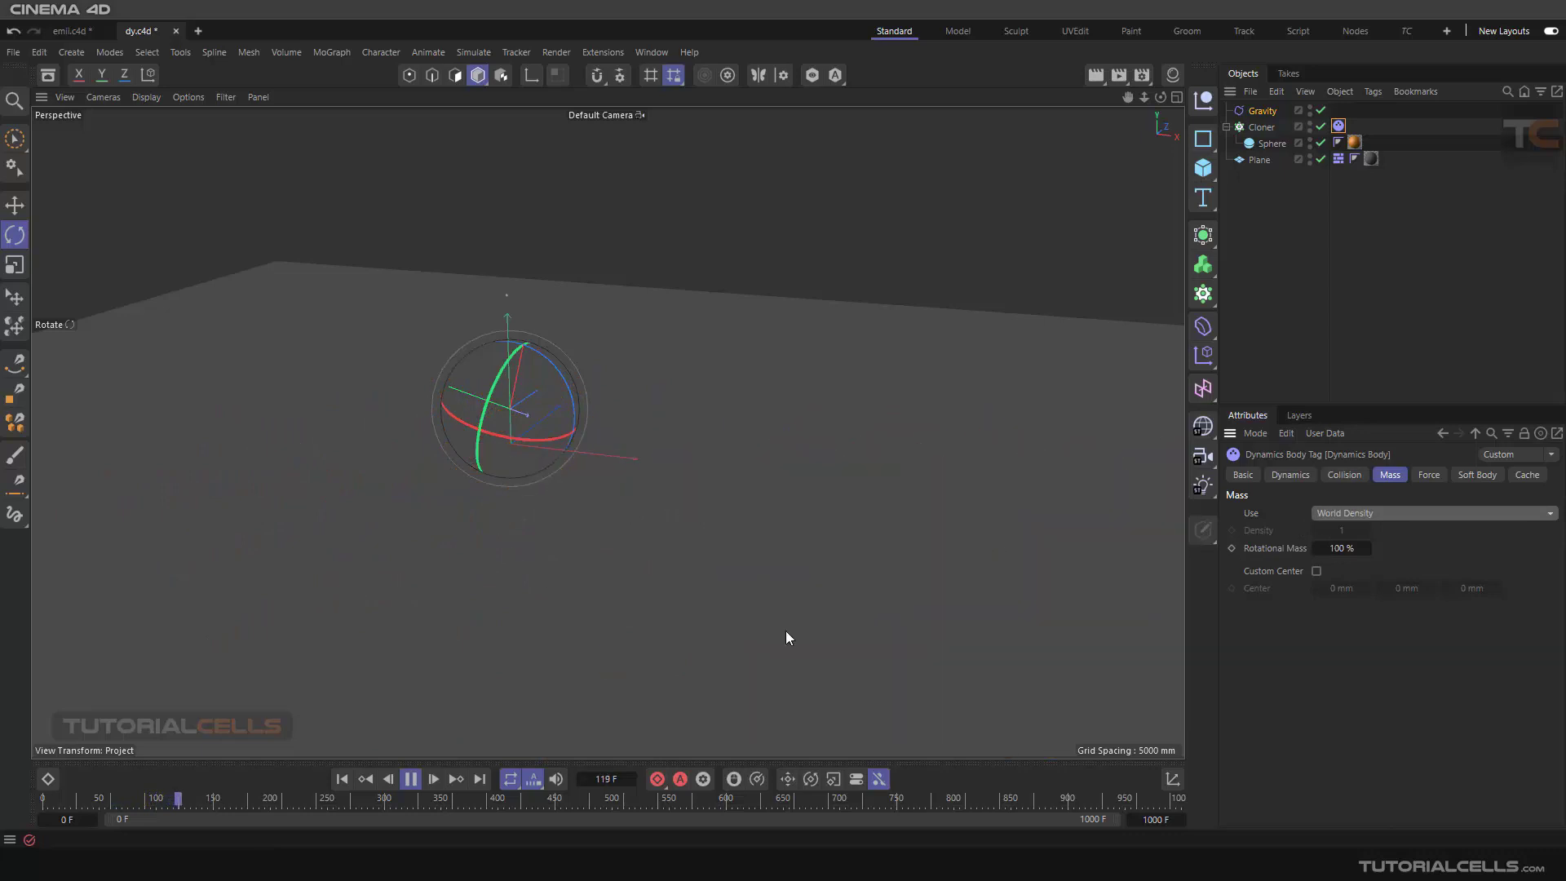
{"action": "left_click", "coordinate": [410, 778]}
{"action": "left_click", "coordinate": [351, 779]}
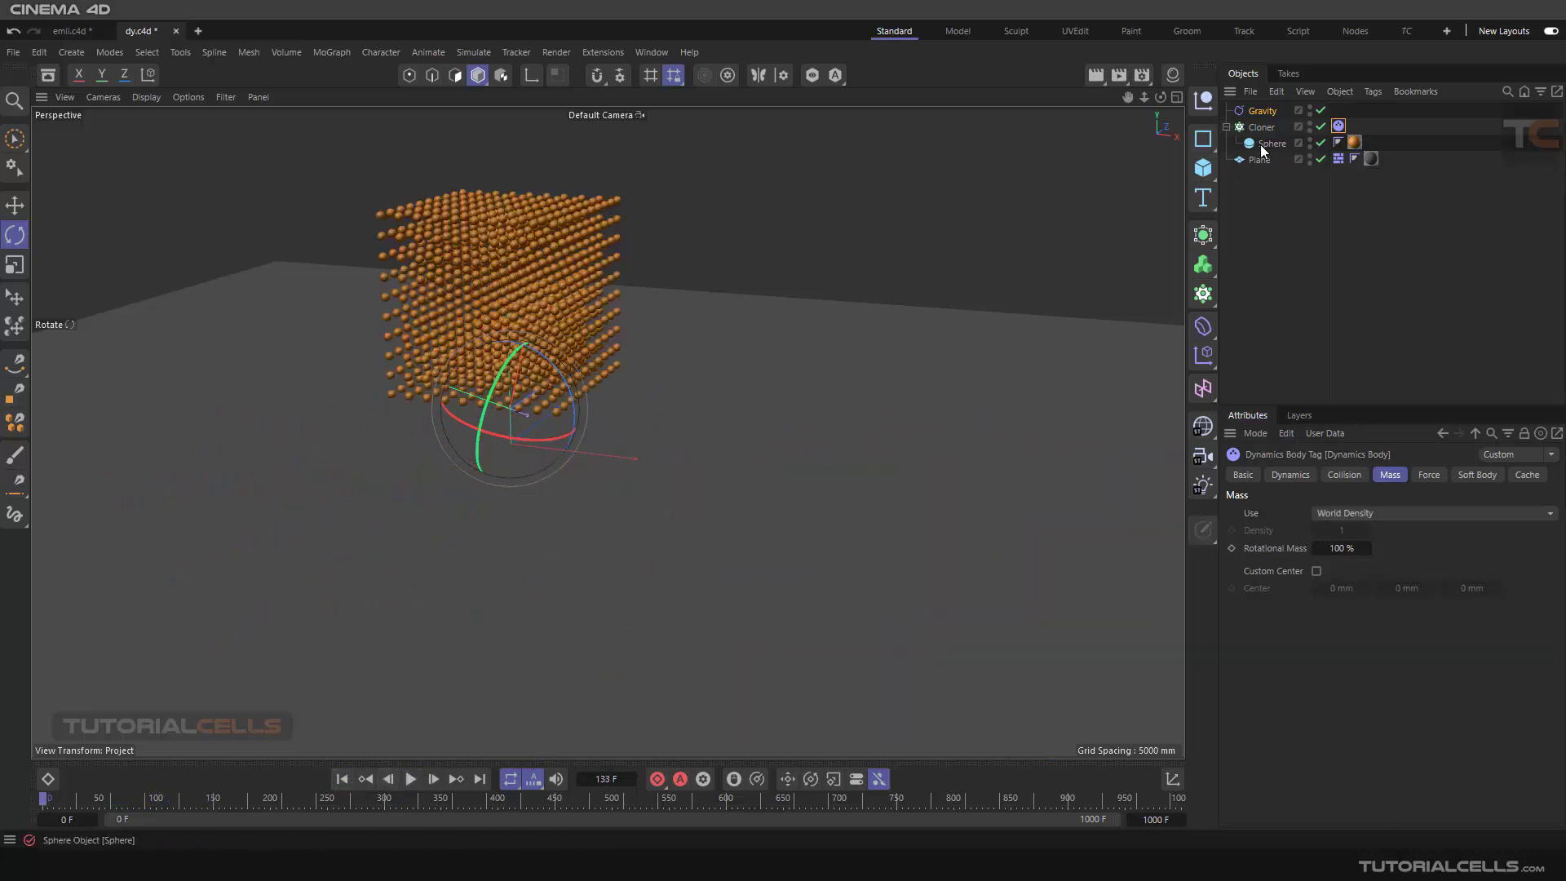
- Set the Gravity object's mode back to Acceleration and switch to the emitter project
{"action": "left_click", "coordinate": [1263, 112]}
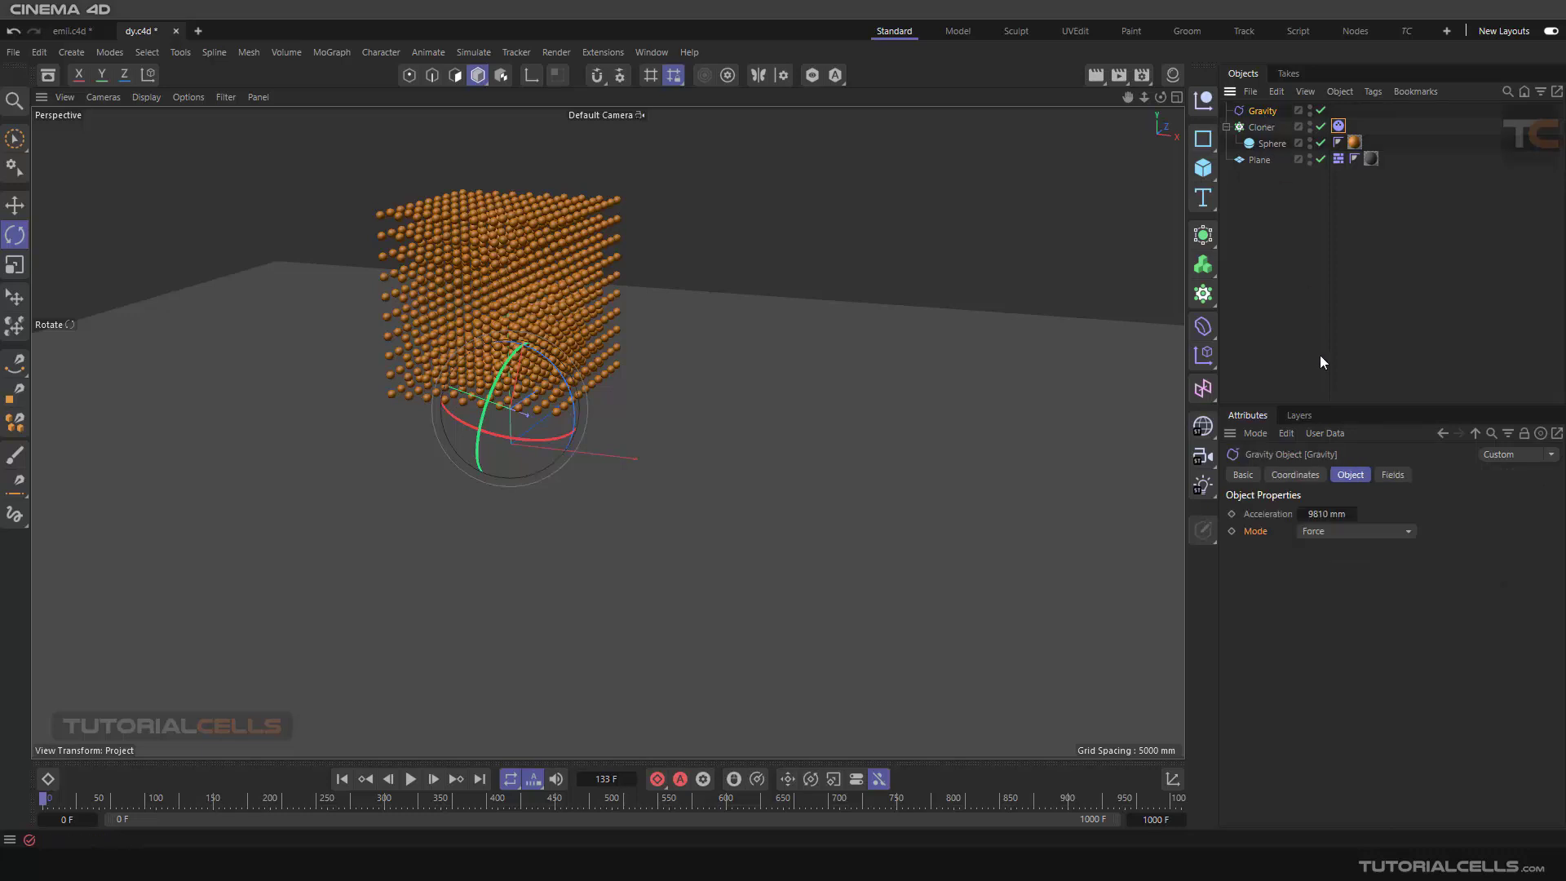
{"action": "left_click", "coordinate": [1334, 537]}
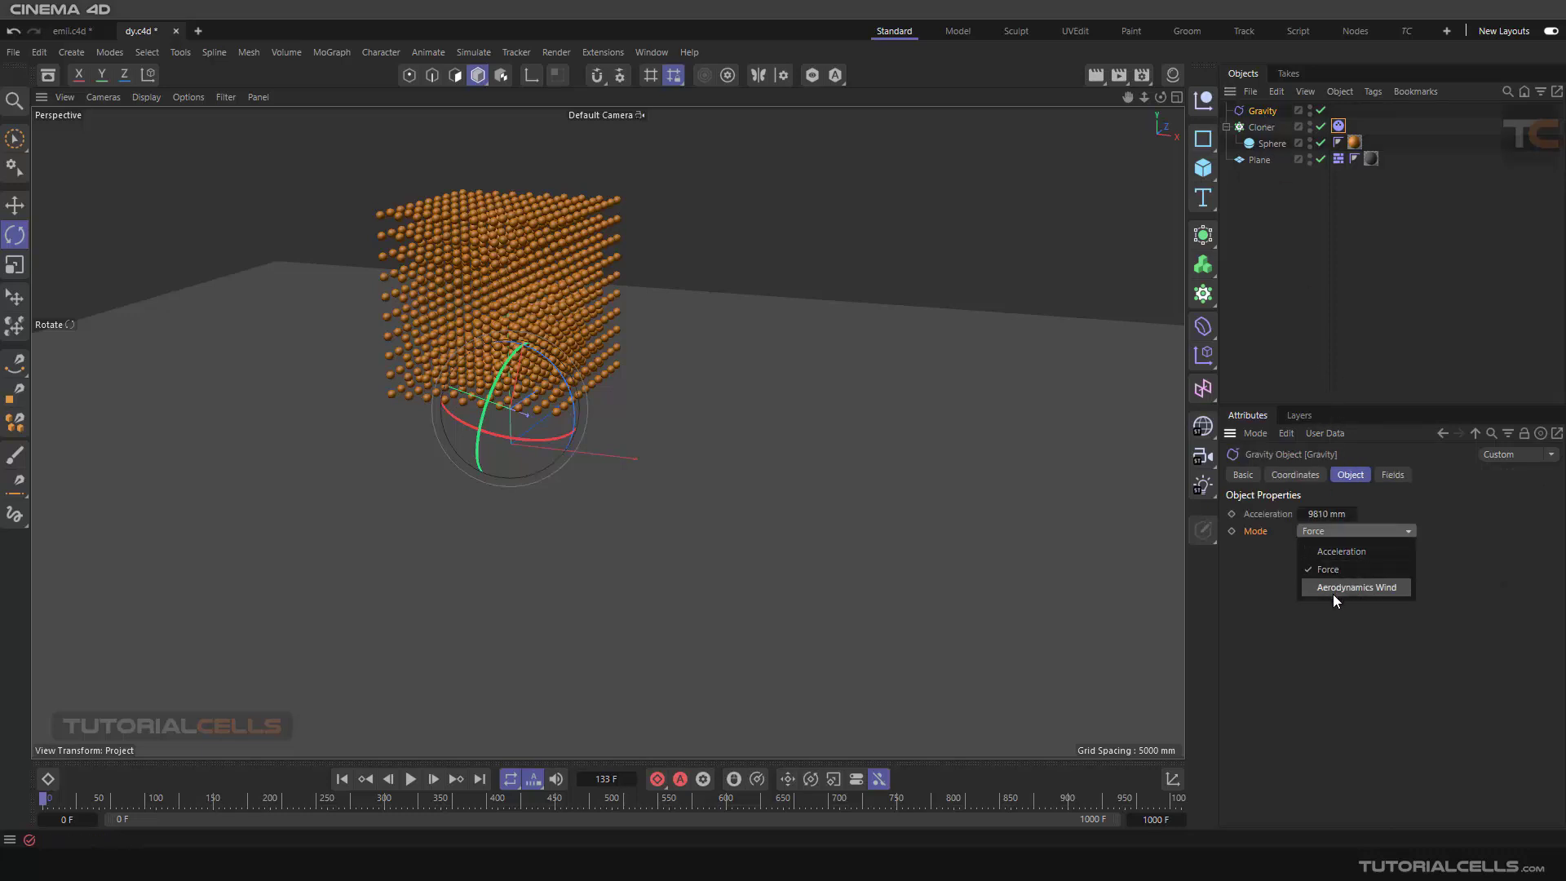
{"action": "left_click", "coordinate": [1350, 555]}
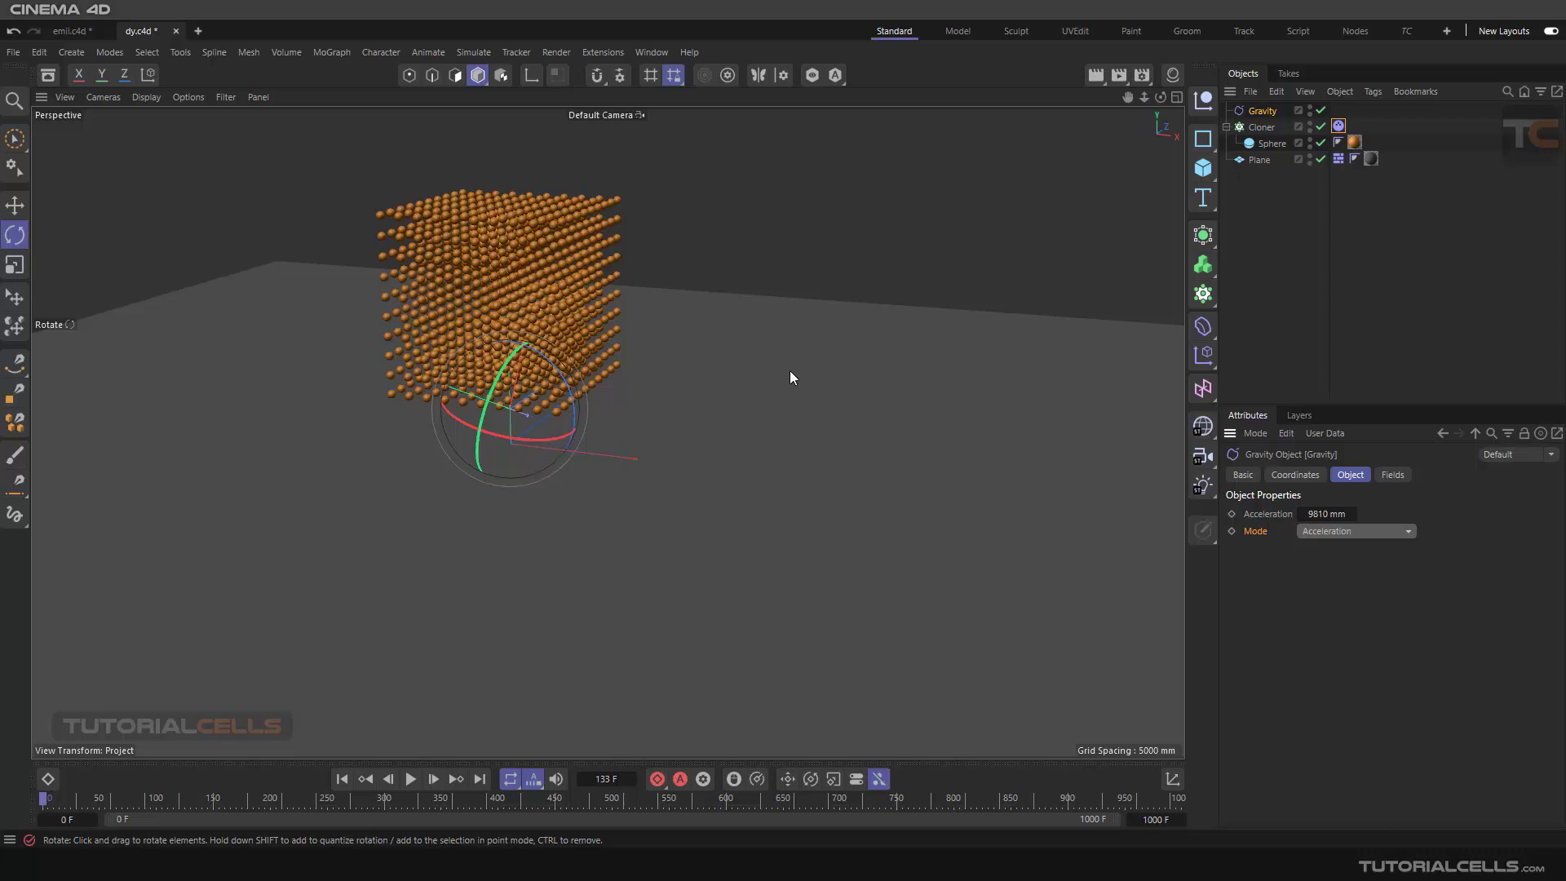
{"action": "left_click", "coordinate": [67, 31]}
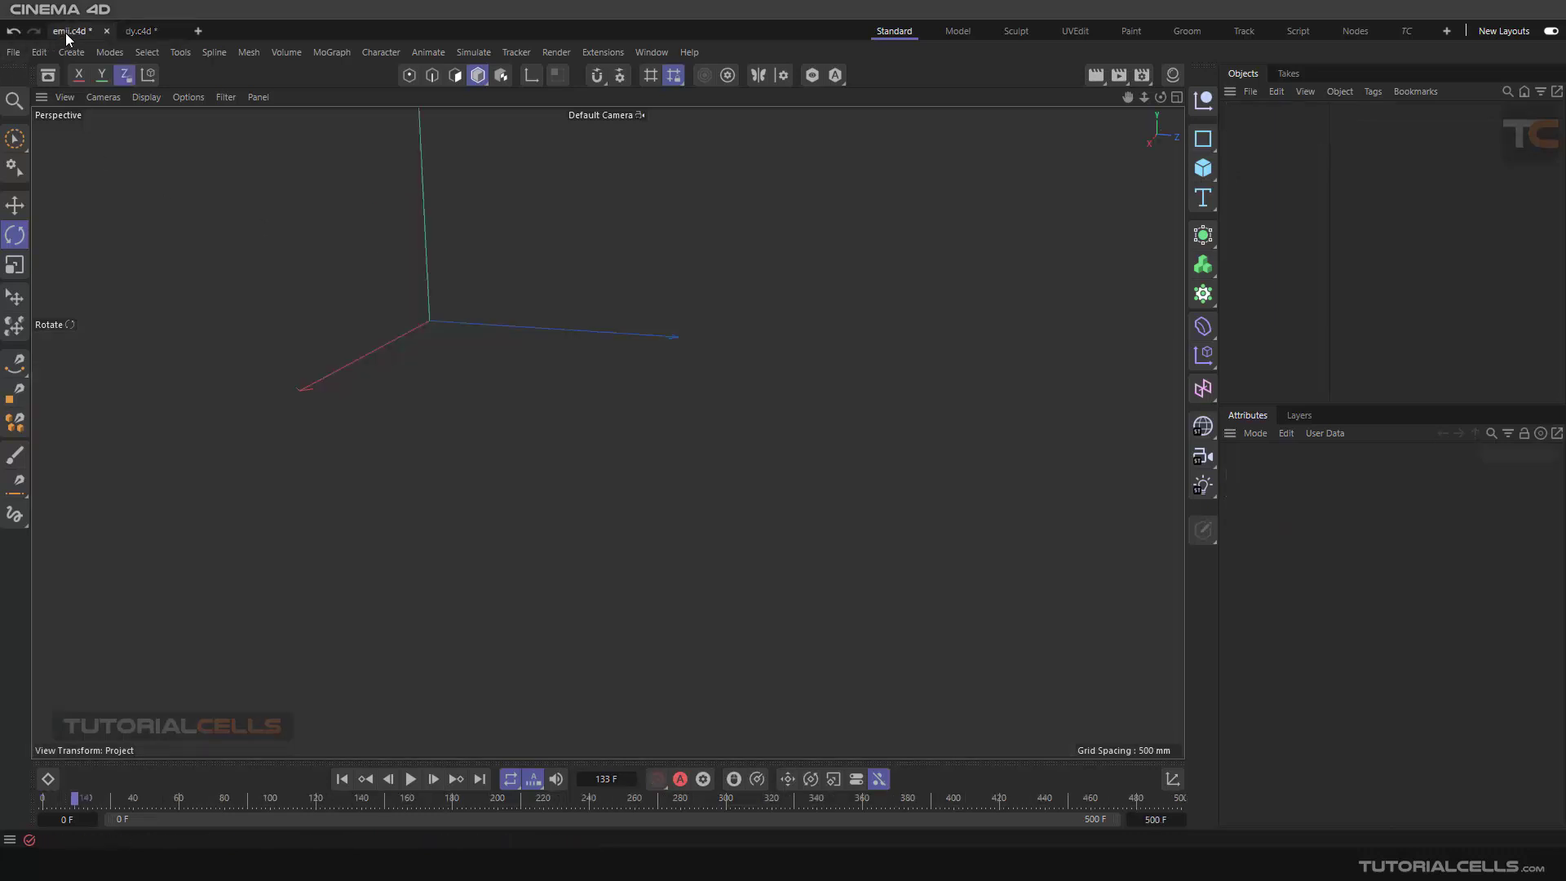